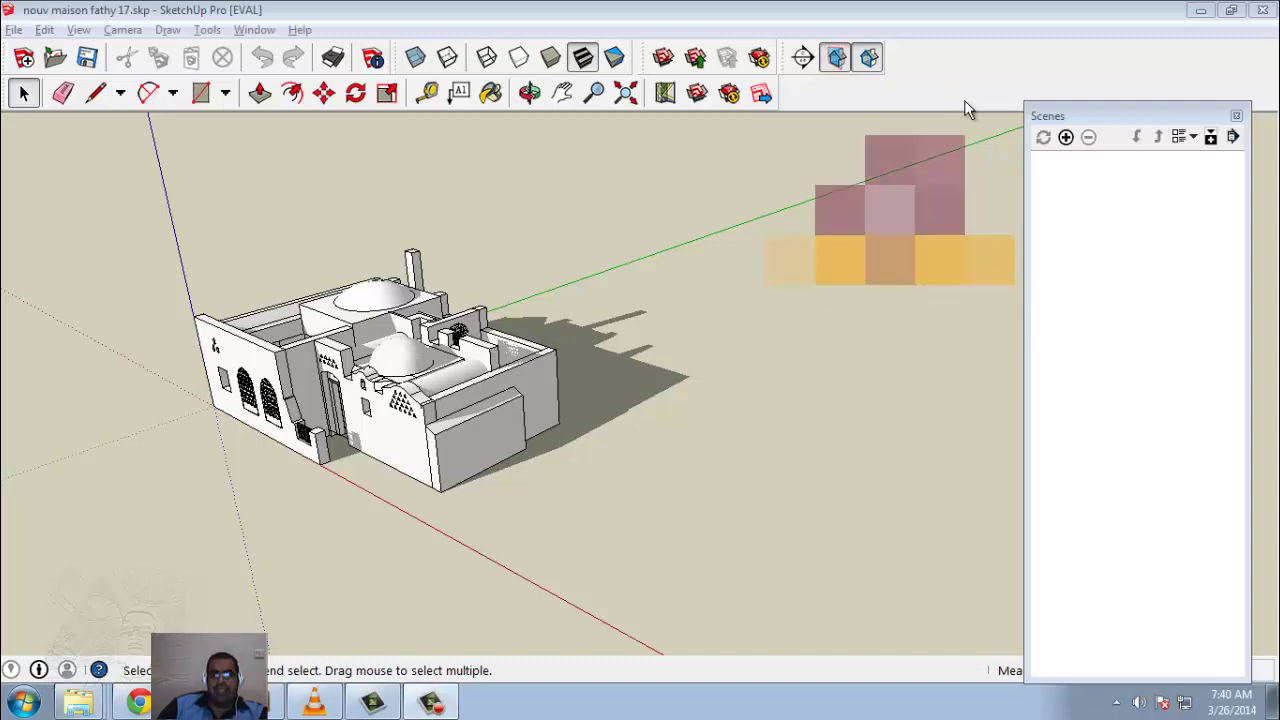
Orbit around the house to view its front facade with the arched windows, zooming in and out.
mouse_move(548, 534)
middle_mouse_down()
mouse_move(540, 562)
mouse_move(329, 526)
mouse_move(500, 566)
mouse_move(687, 545)
mouse_move(777, 469)
mouse_move(714, 474)
mouse_move(689, 540)
mouse_move(576, 543)
mouse_move(663, 489)
mouse_move(743, 531)
middle_mouse_up()
scroll(132, 524, "up", 2)
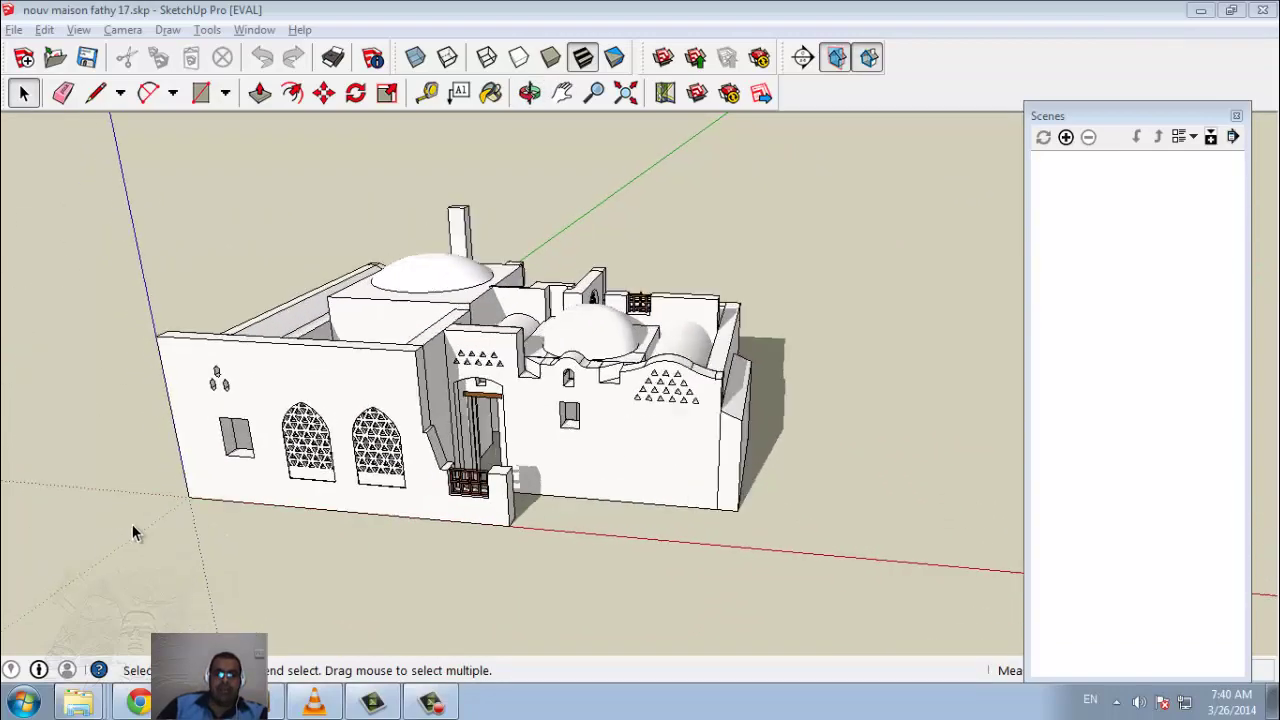
scroll(252, 405, "down", 3)
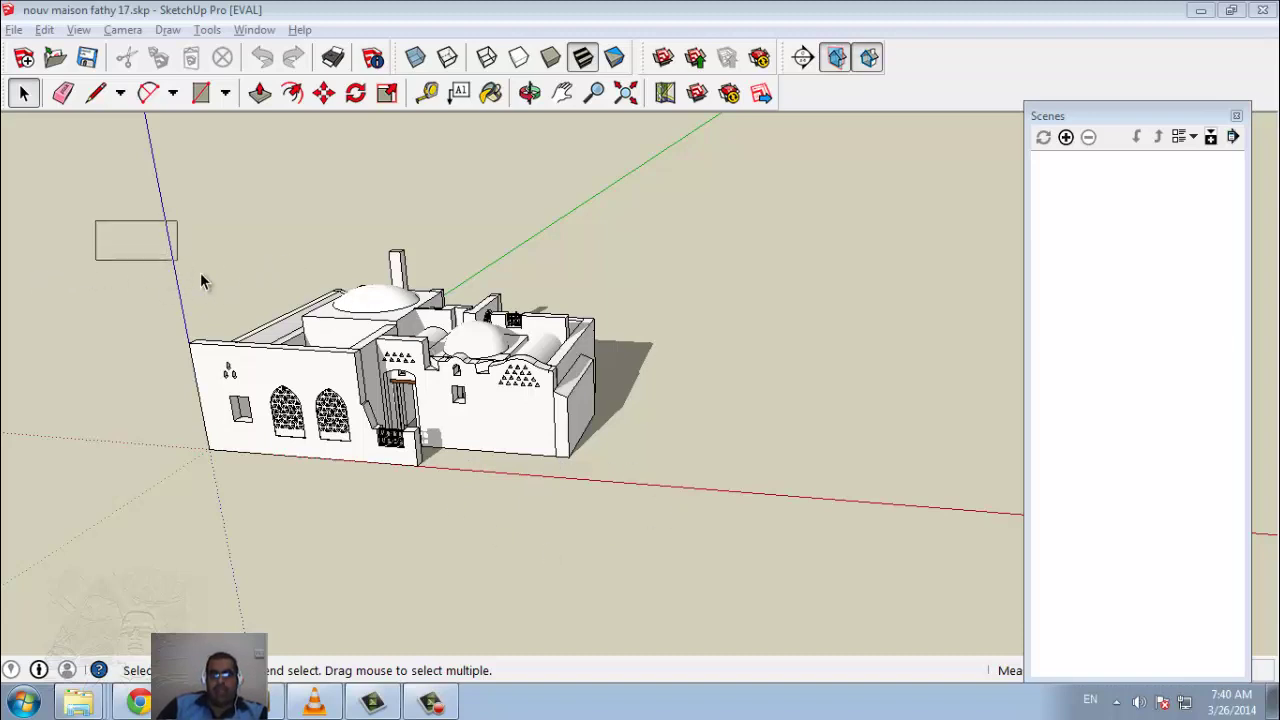
Select all of the house's geometry and make it into one group.
left_click_drag(200, 282, 730, 576)
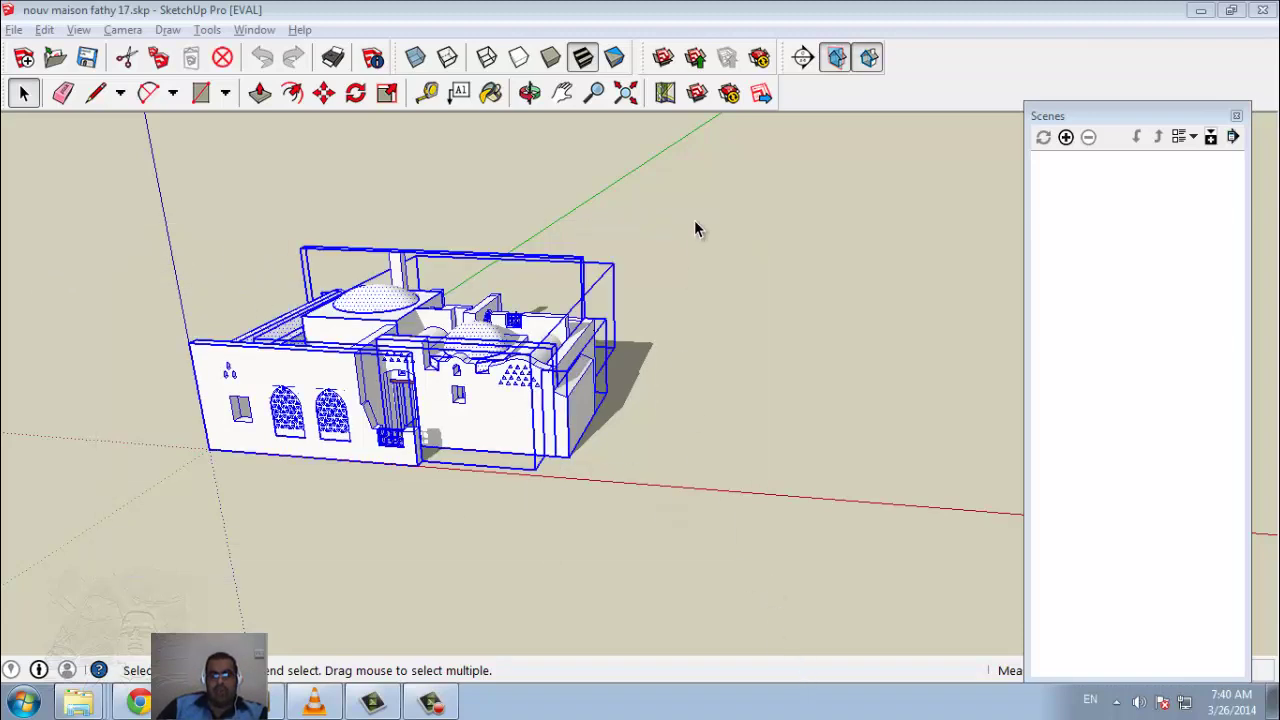
left_click(44, 29)
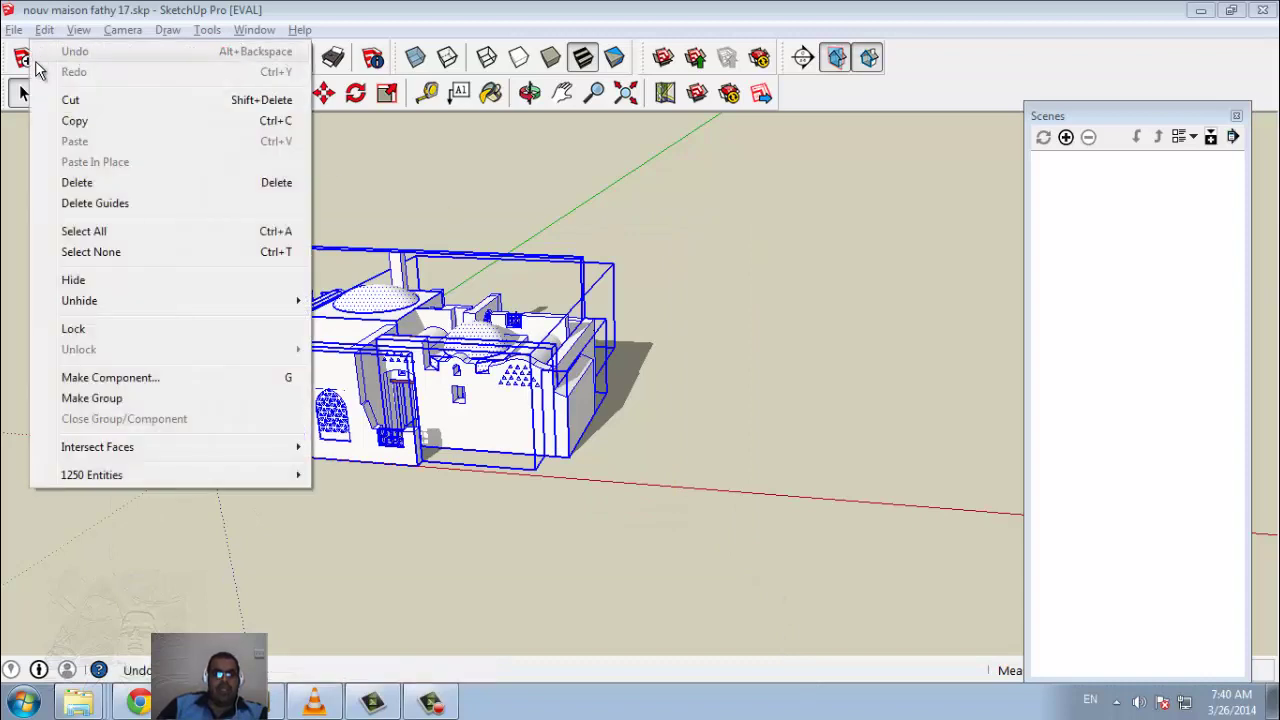
left_click(99, 398)
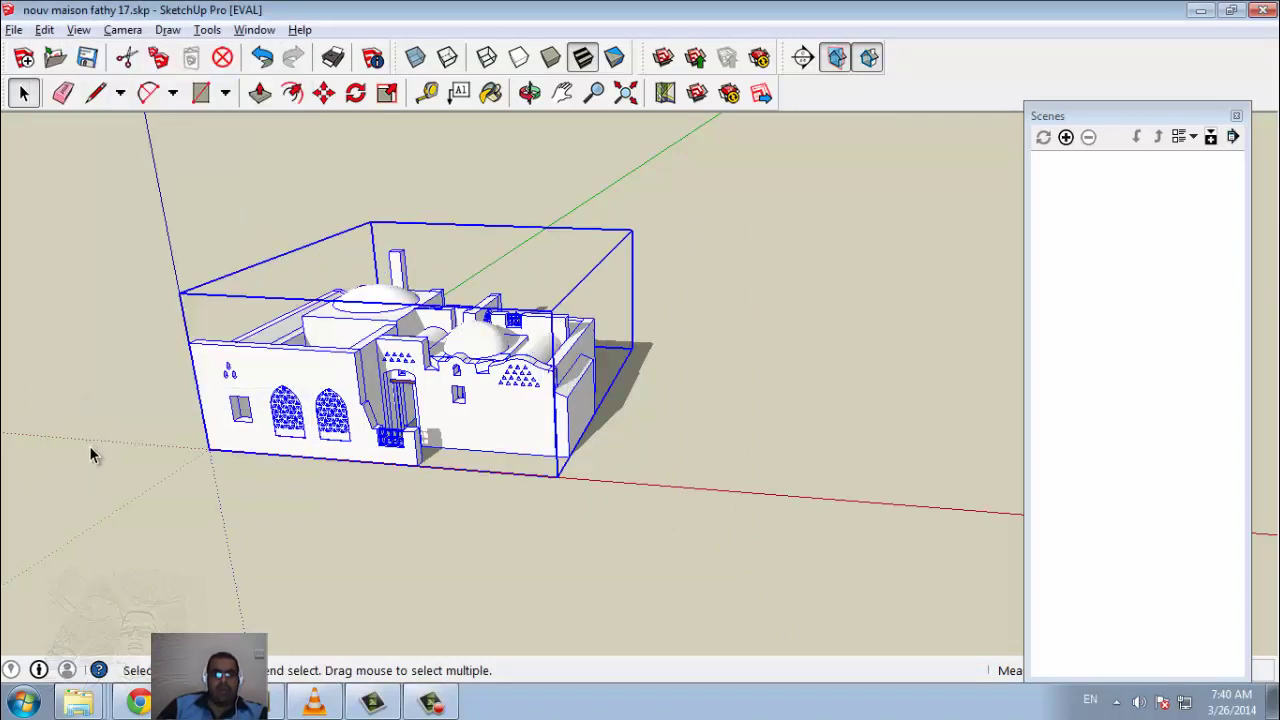
Move the house group right along the red axis, then back to its original spot.
left_click(323, 92)
left_click(376, 480)
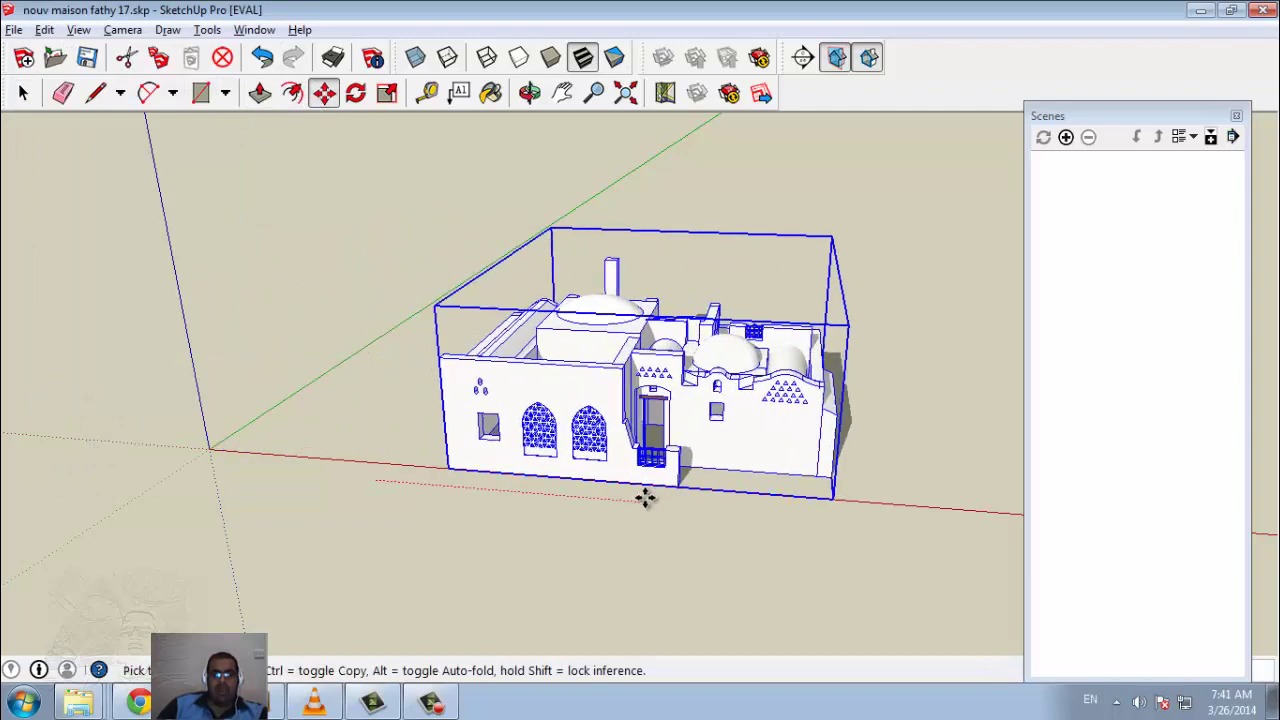
left_click(643, 498)
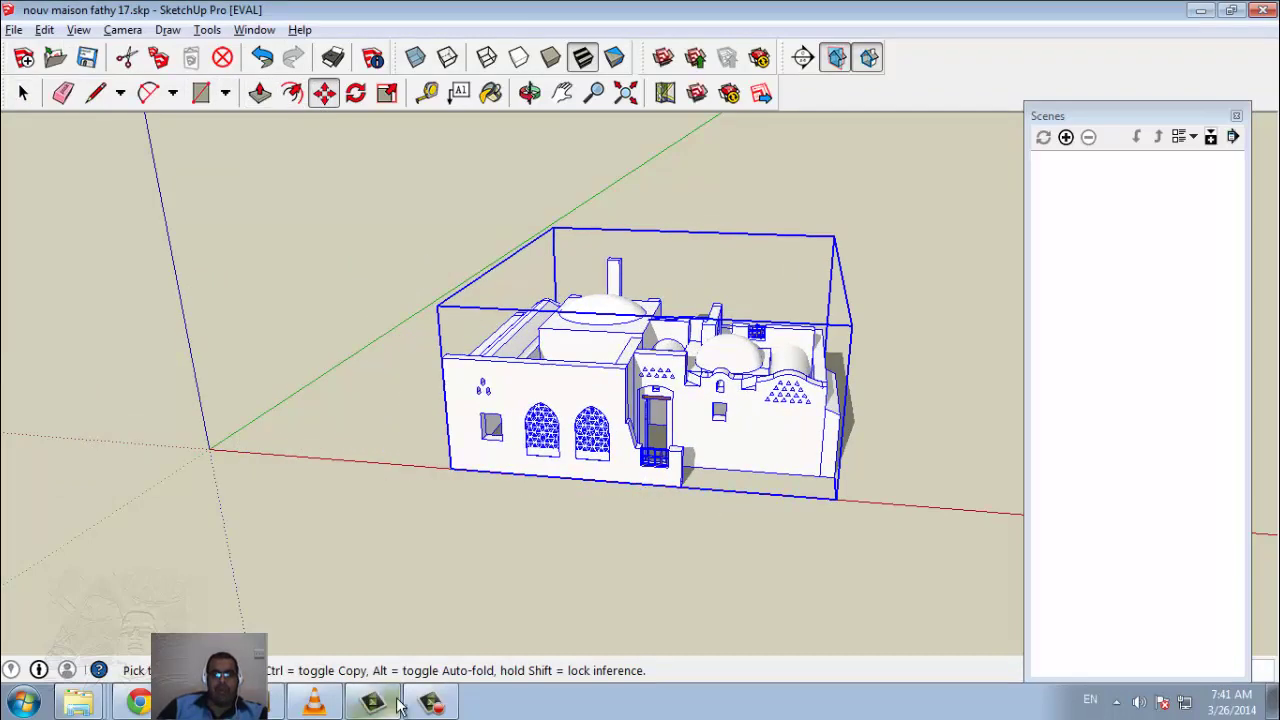
left_click(643, 505)
left_click(374, 479)
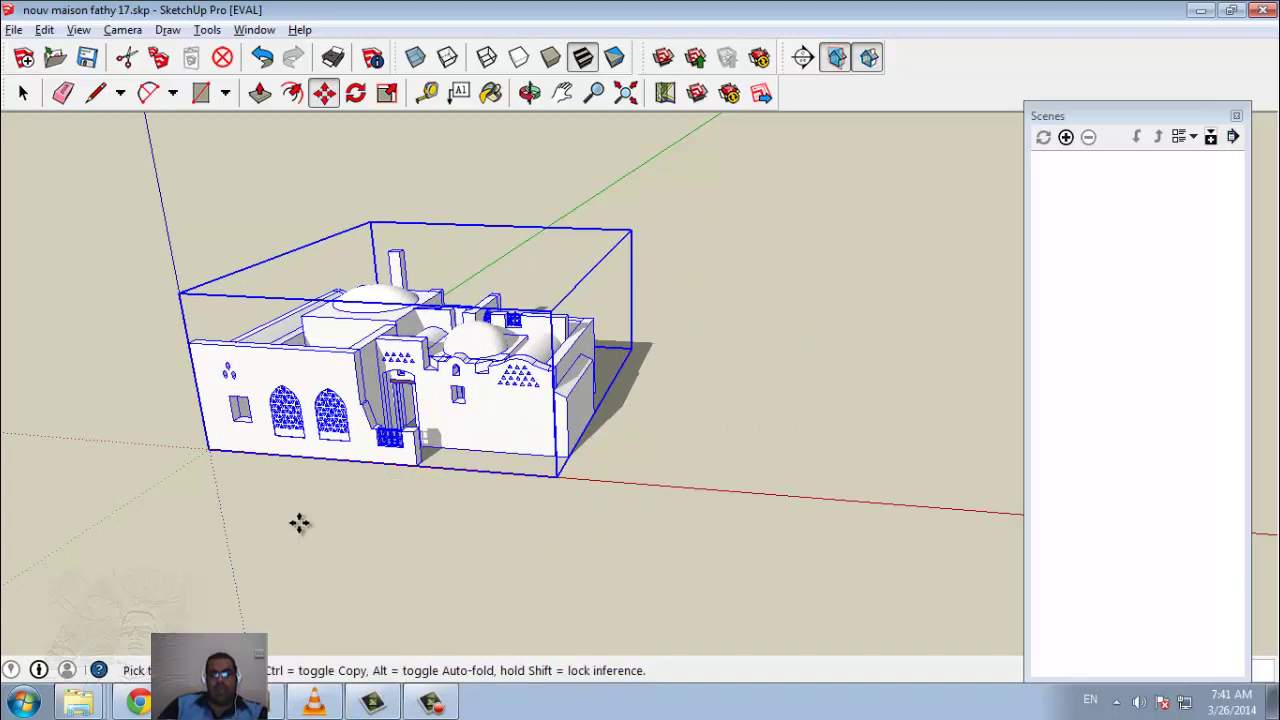
Draw a rectangle on the ground right of the house and pull it up into a tall box.
left_click(205, 97)
left_click(741, 446)
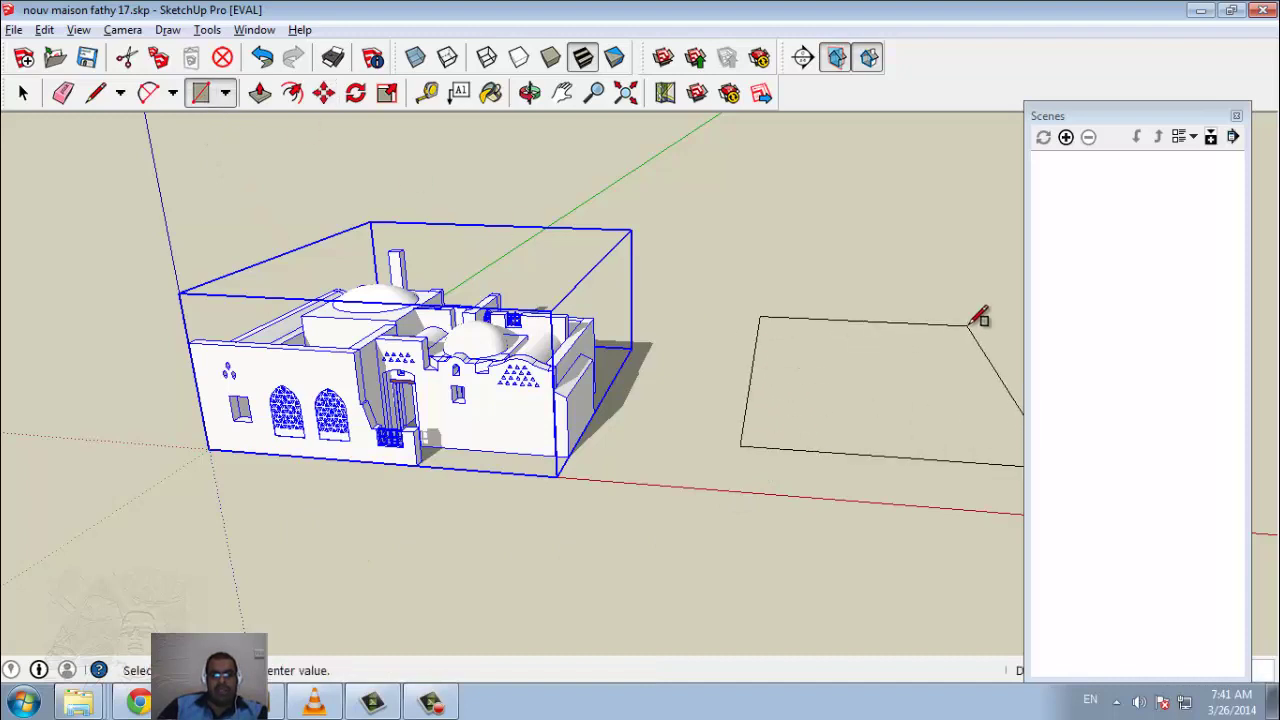
left_click(970, 323)
left_click(259, 92)
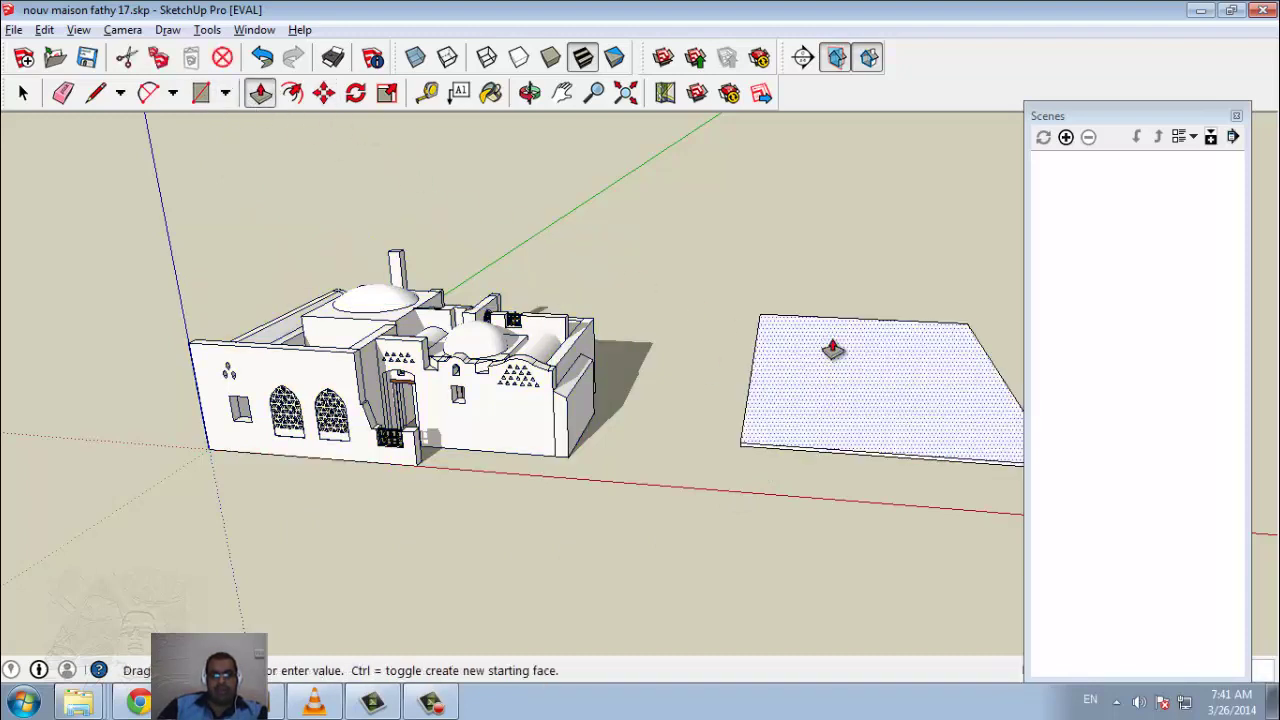
left_click_drag(832, 349, 829, 246)
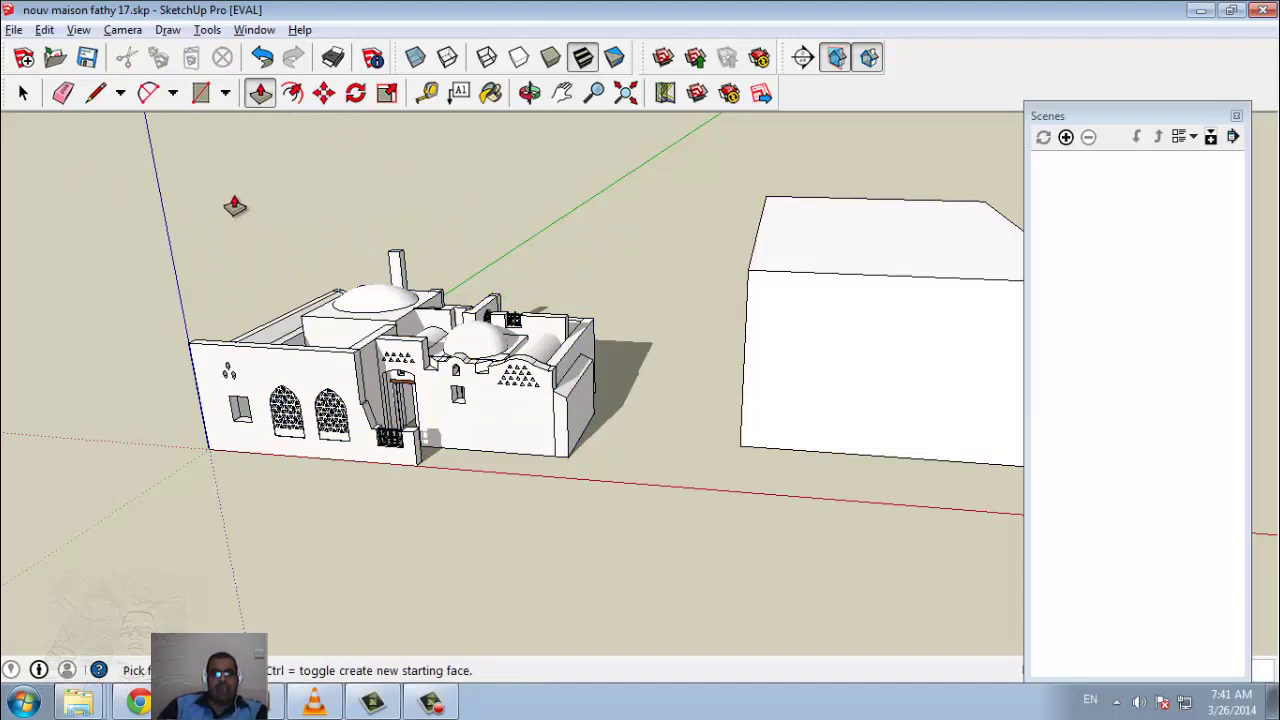
left_click(23, 92)
Edit the house group to shift its right-end wall piece outward, then close the group.
left_click(433, 403)
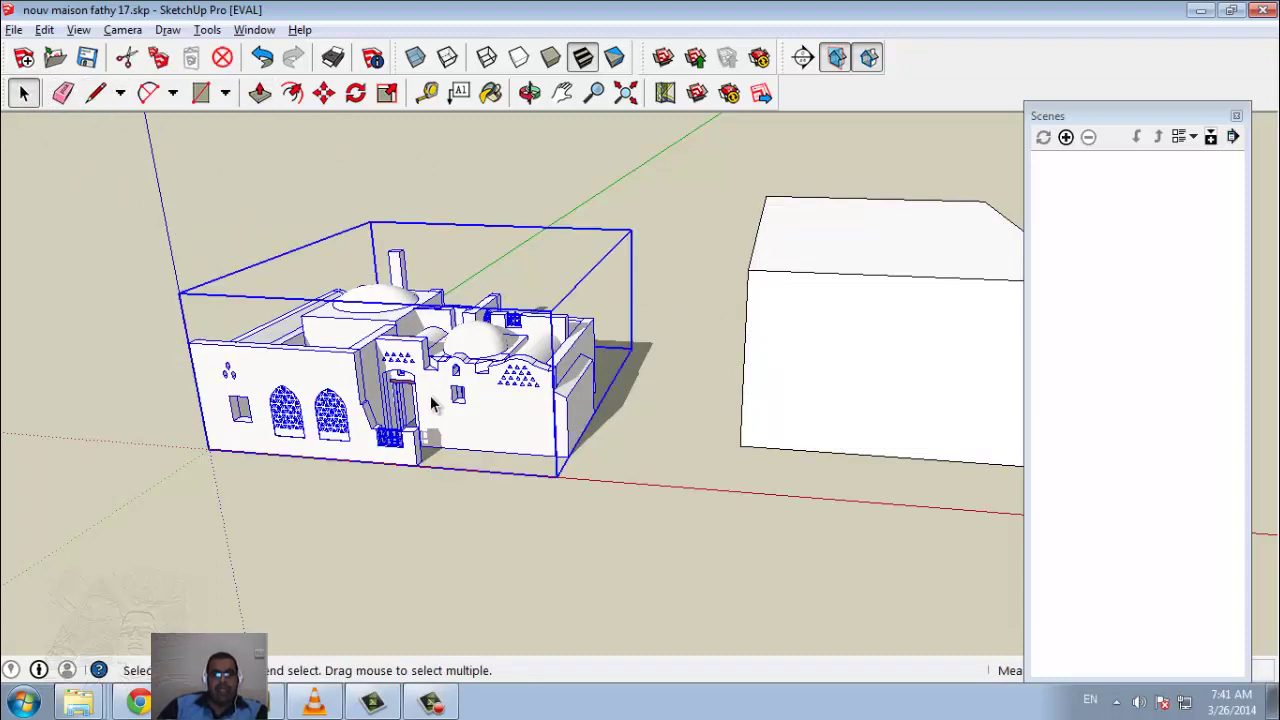
right_click(487, 440)
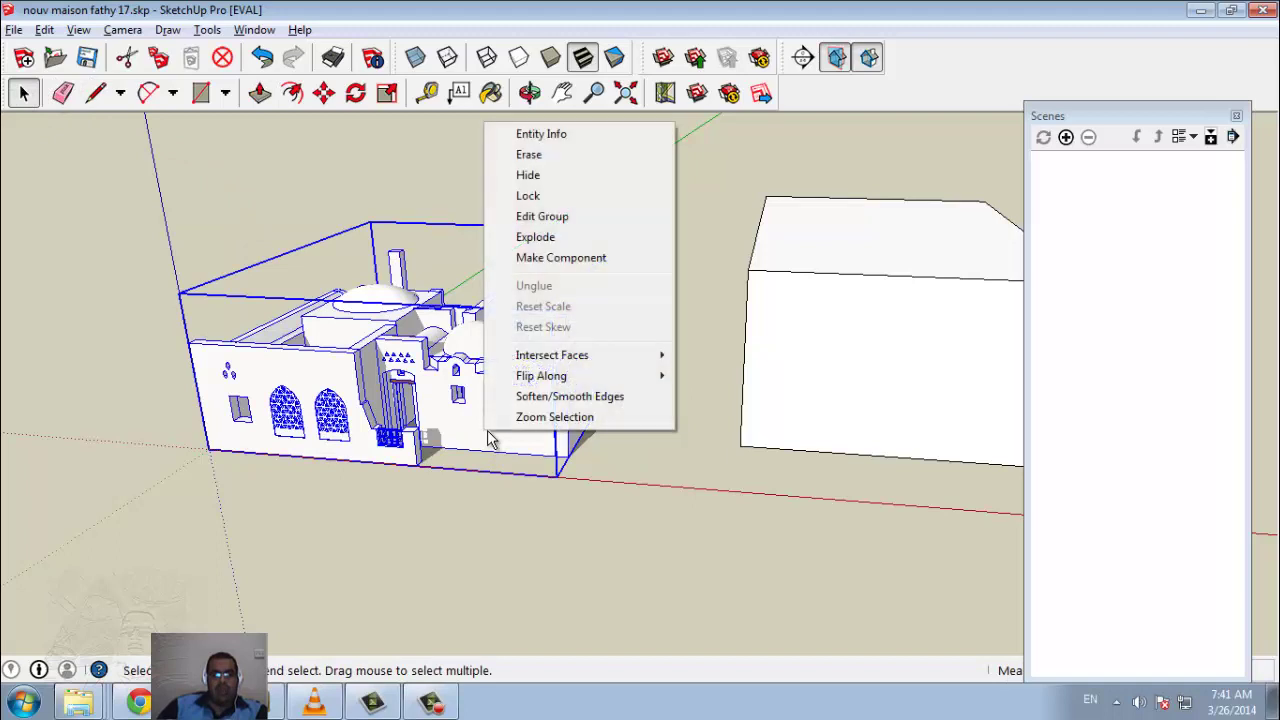
left_click(603, 220)
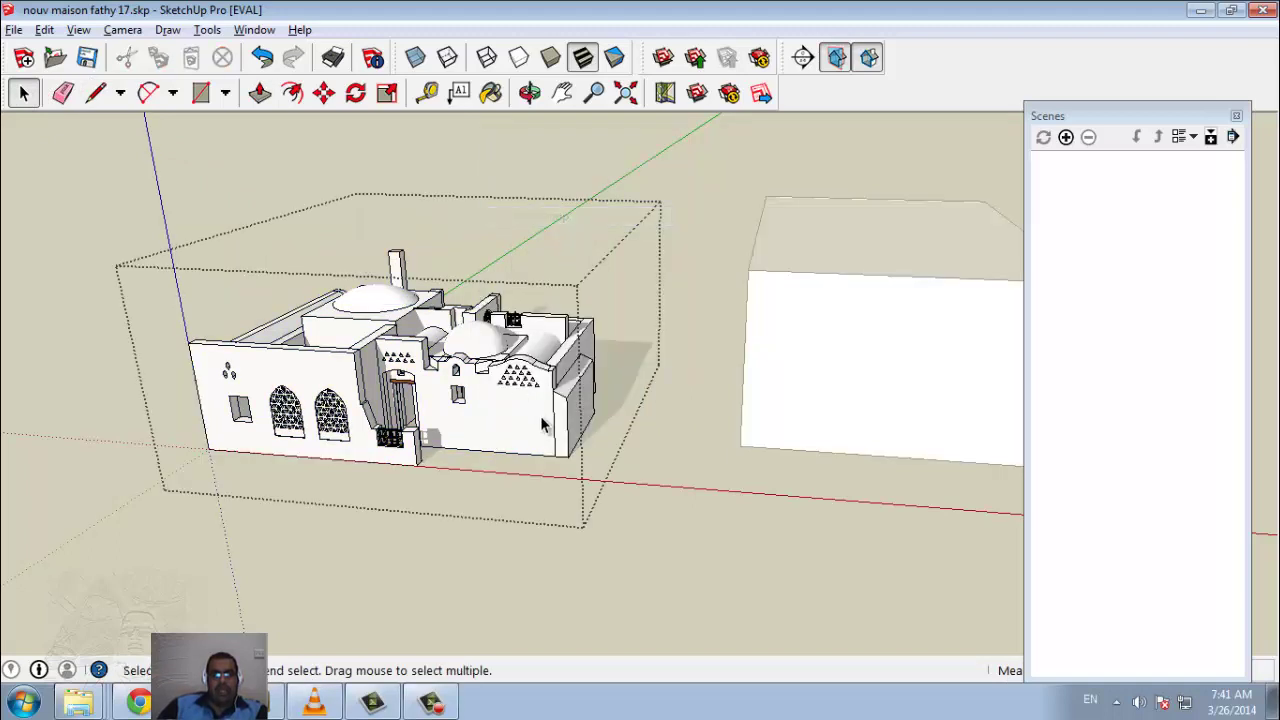
left_click(583, 438)
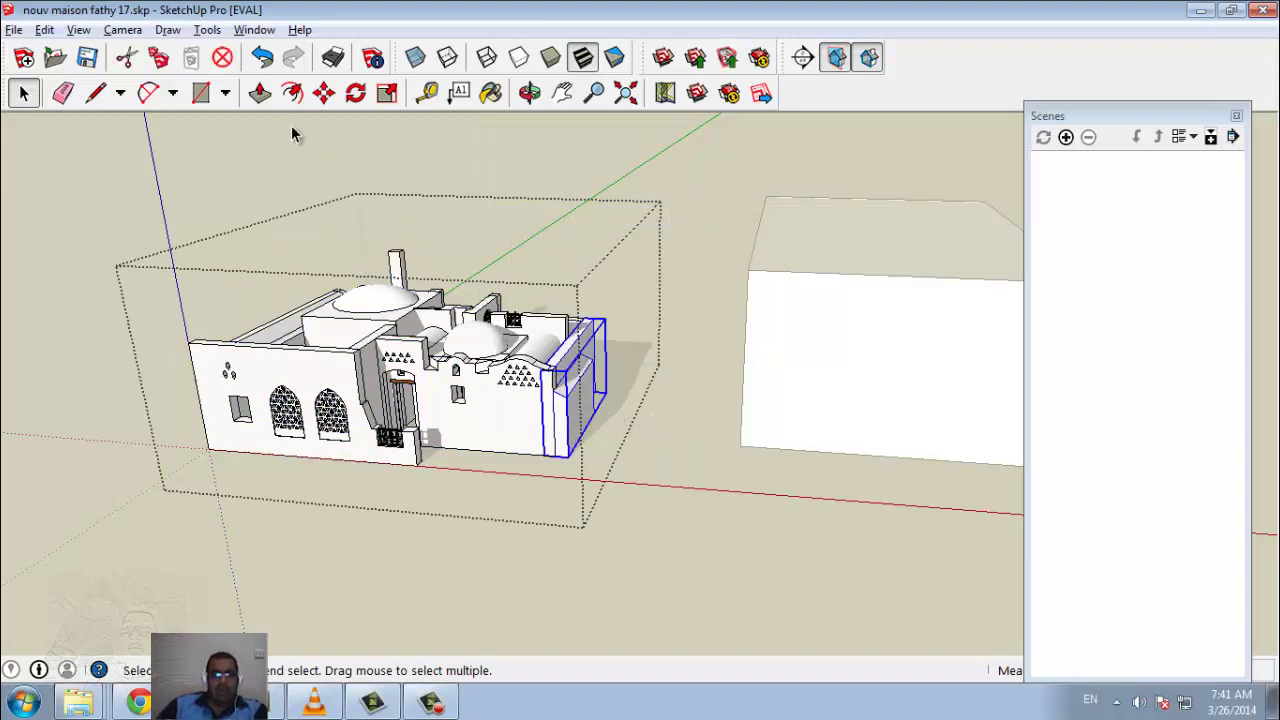
left_click(259, 92)
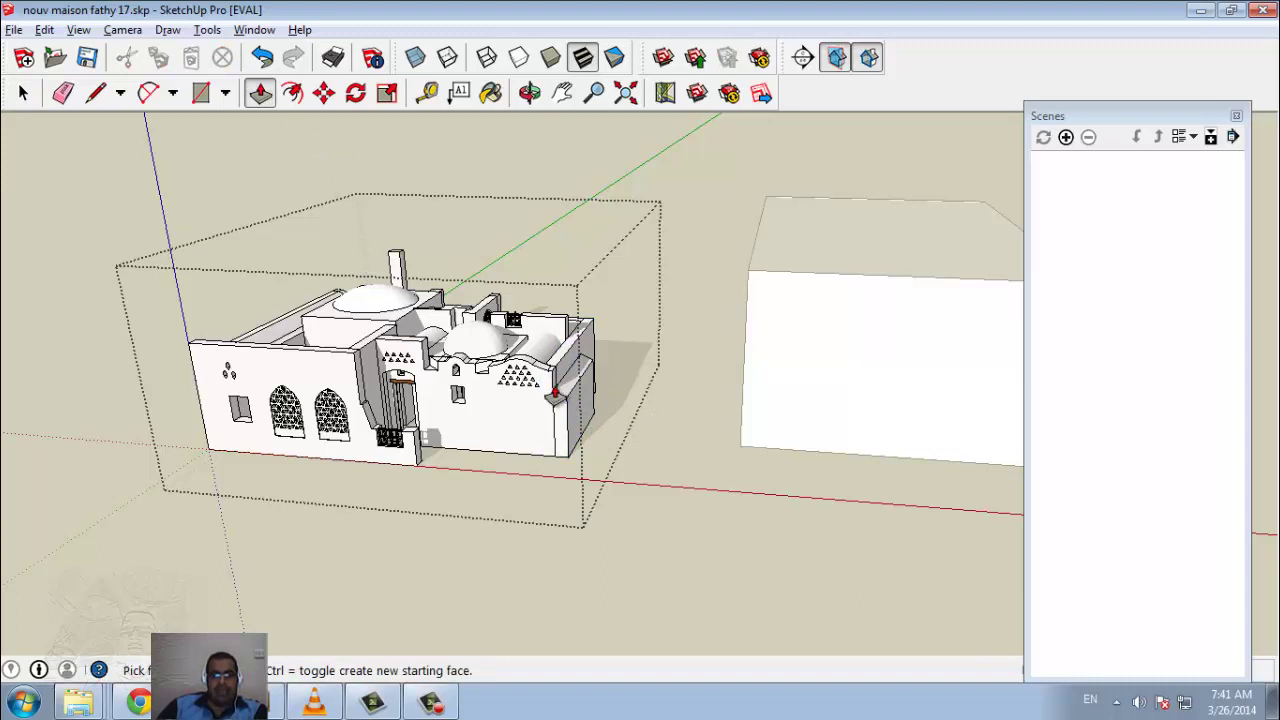
left_click(323, 92)
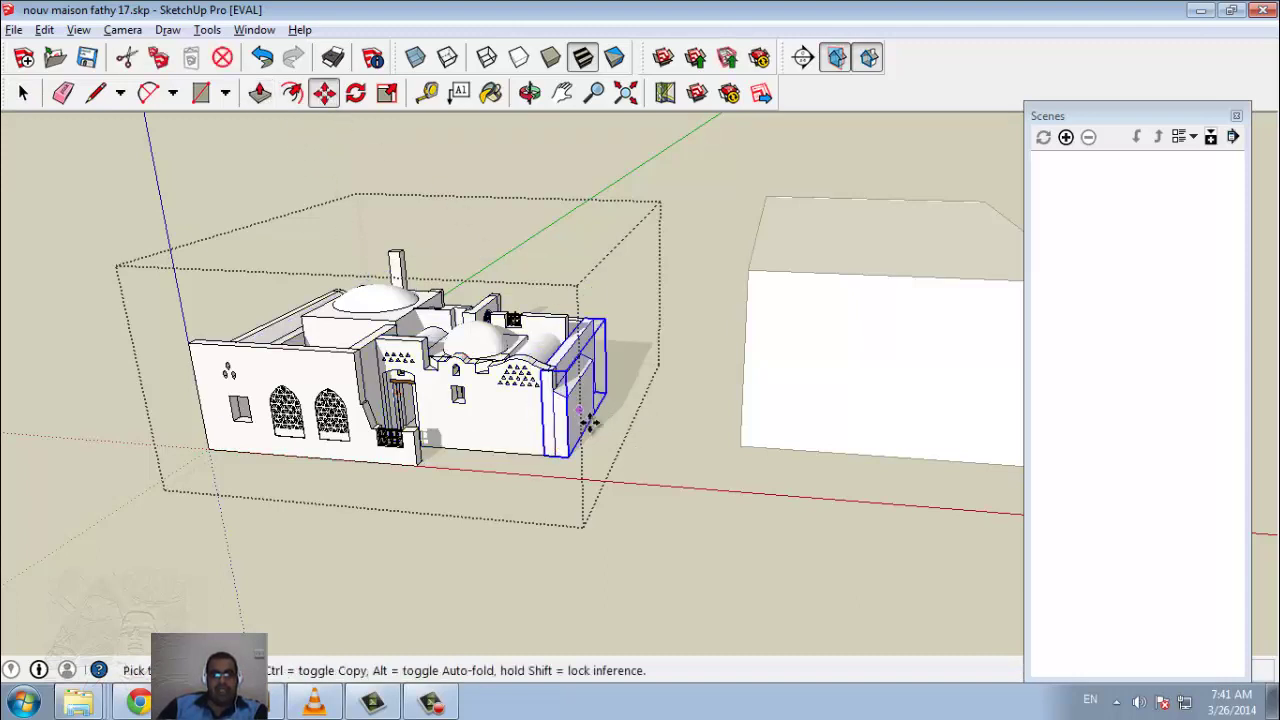
left_click_drag(590, 424, 614, 430)
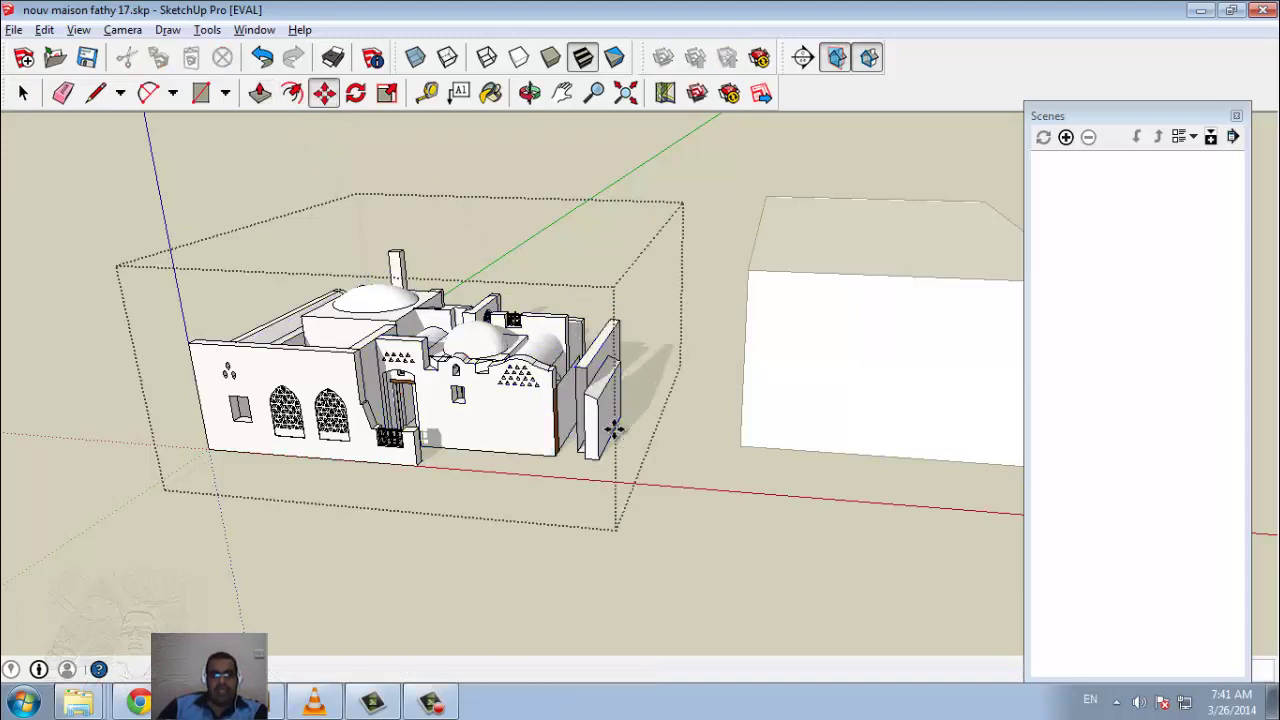
right_click(206, 200)
left_click(247, 211)
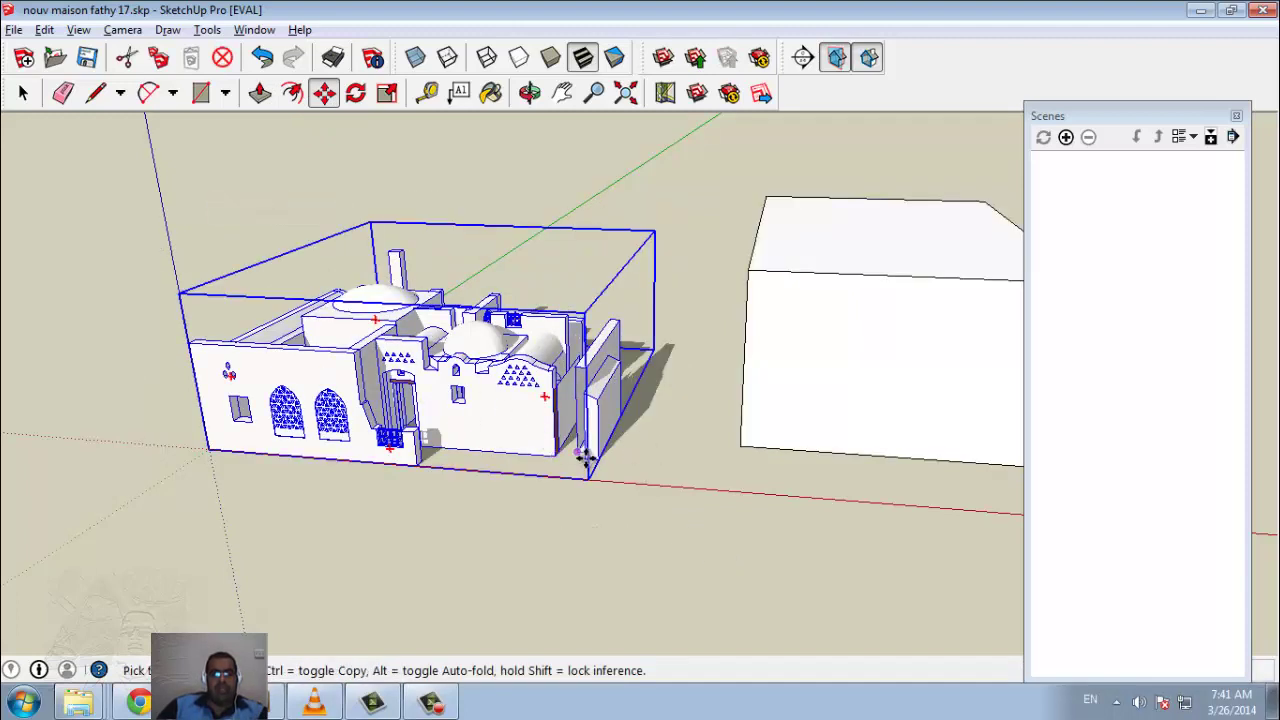
Reopen the house group, set the wall piece back against the house, and close the group.
right_click(510, 455)
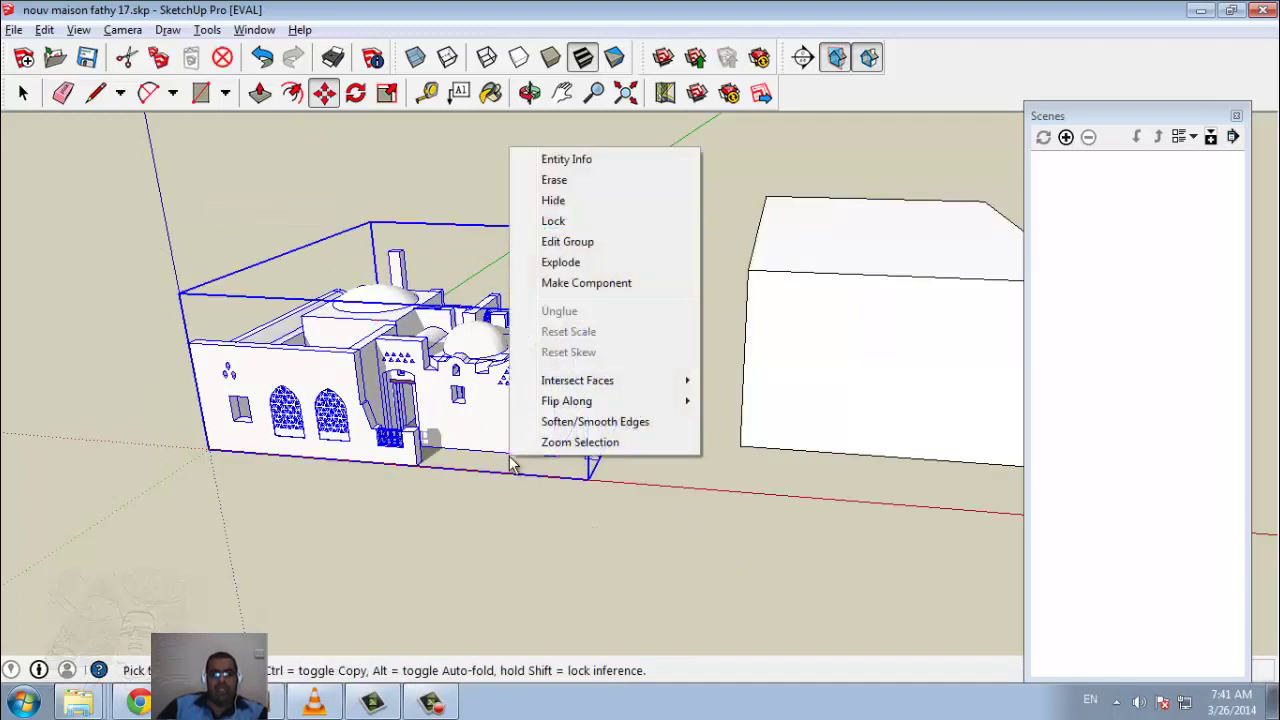
left_click(594, 256)
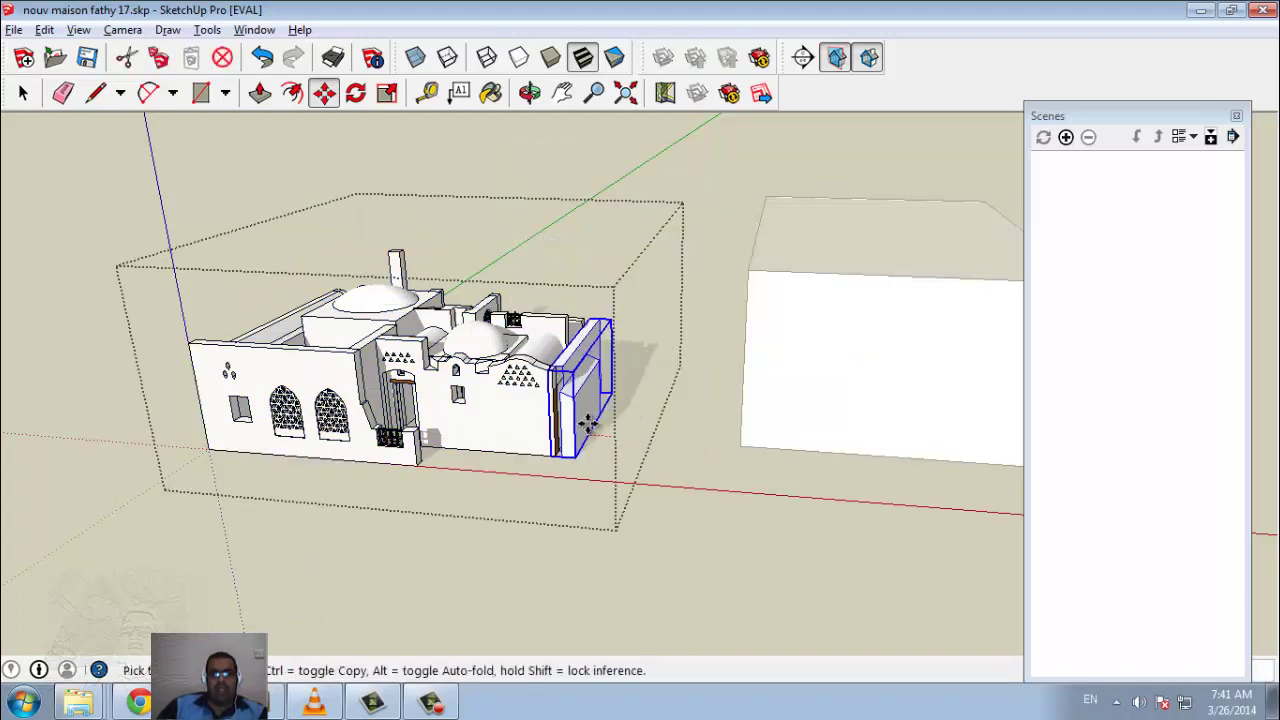
left_click(587, 424)
left_click(565, 422)
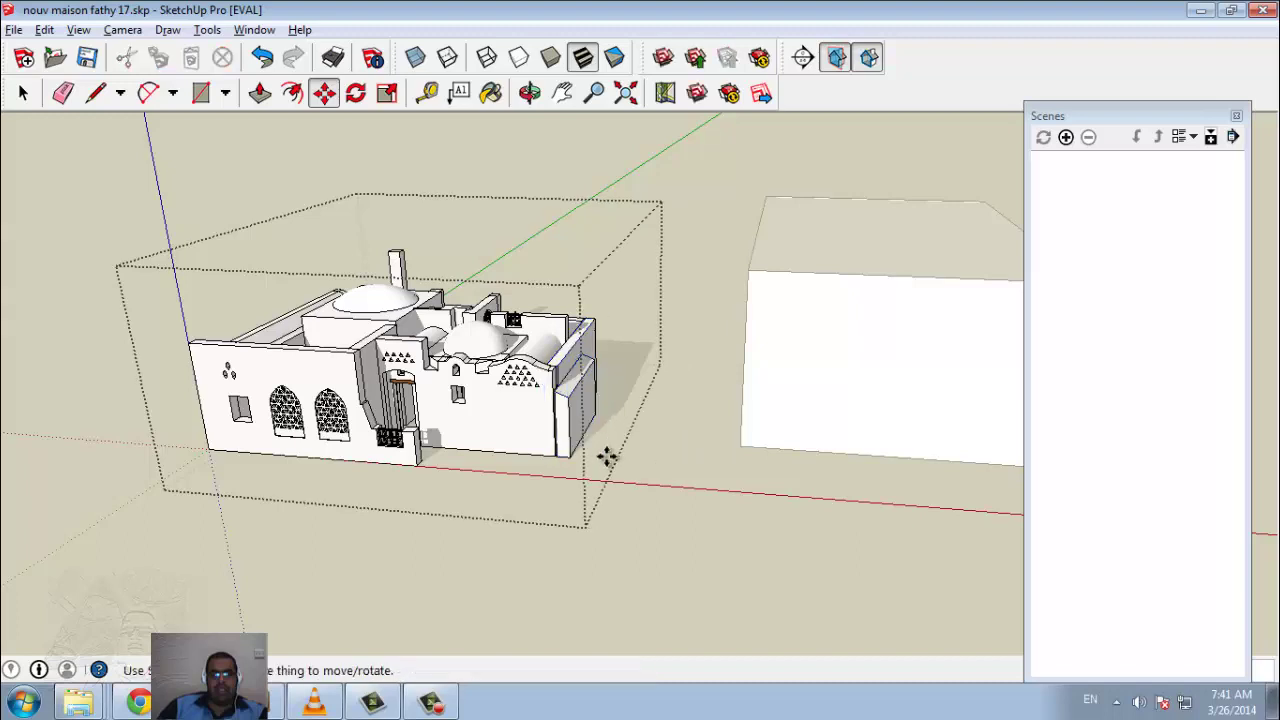
right_click(388, 473)
left_click(459, 494)
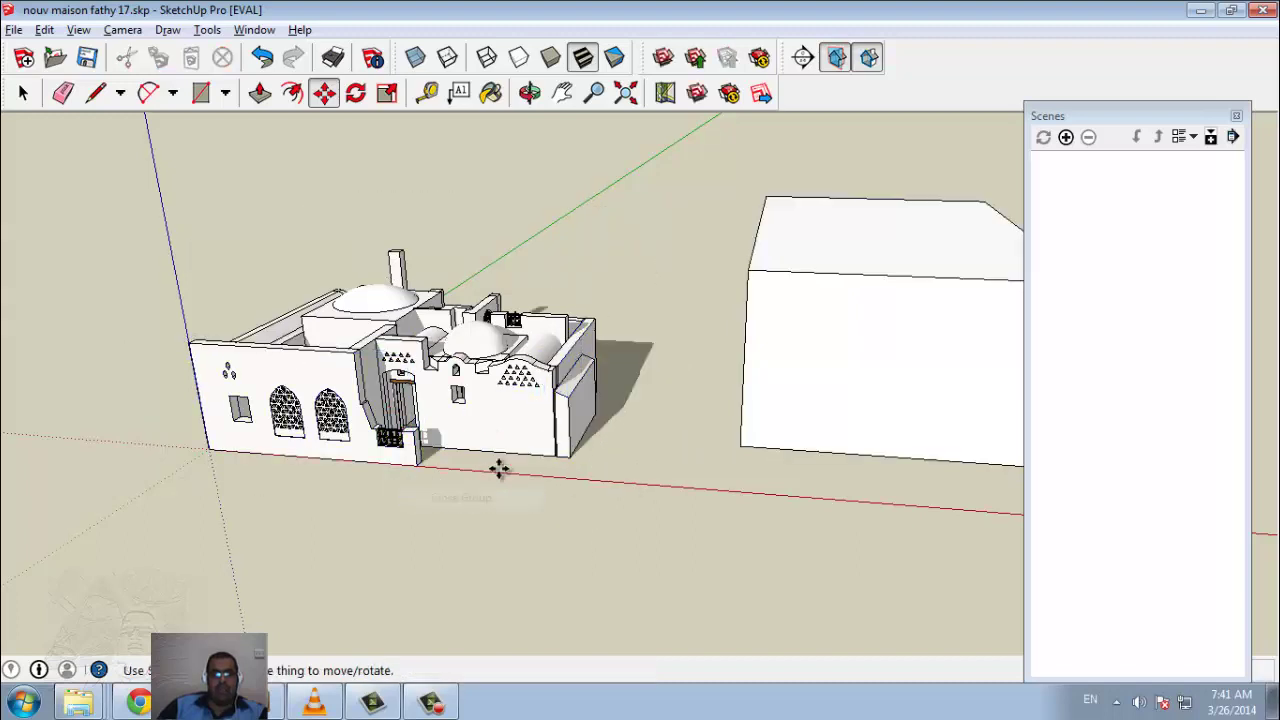
Explode the house group into separate wall and dome pieces, leaving them in place.
right_click(543, 418)
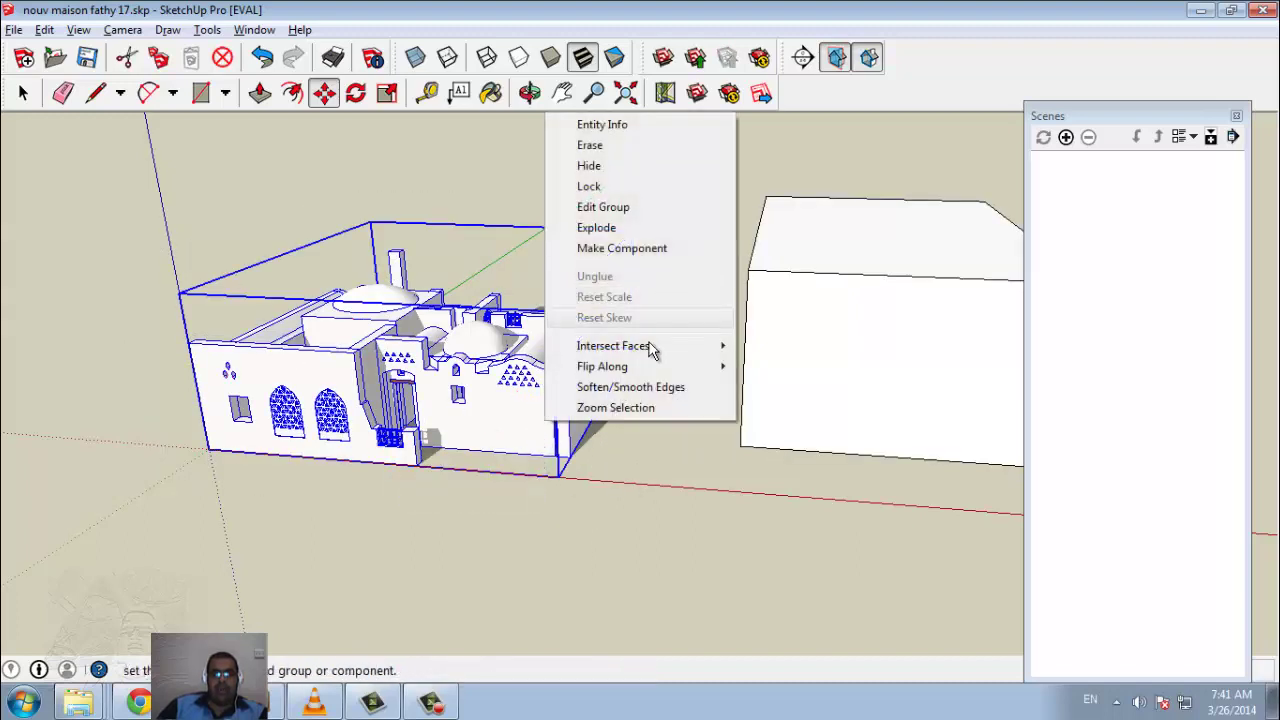
left_click(590, 228)
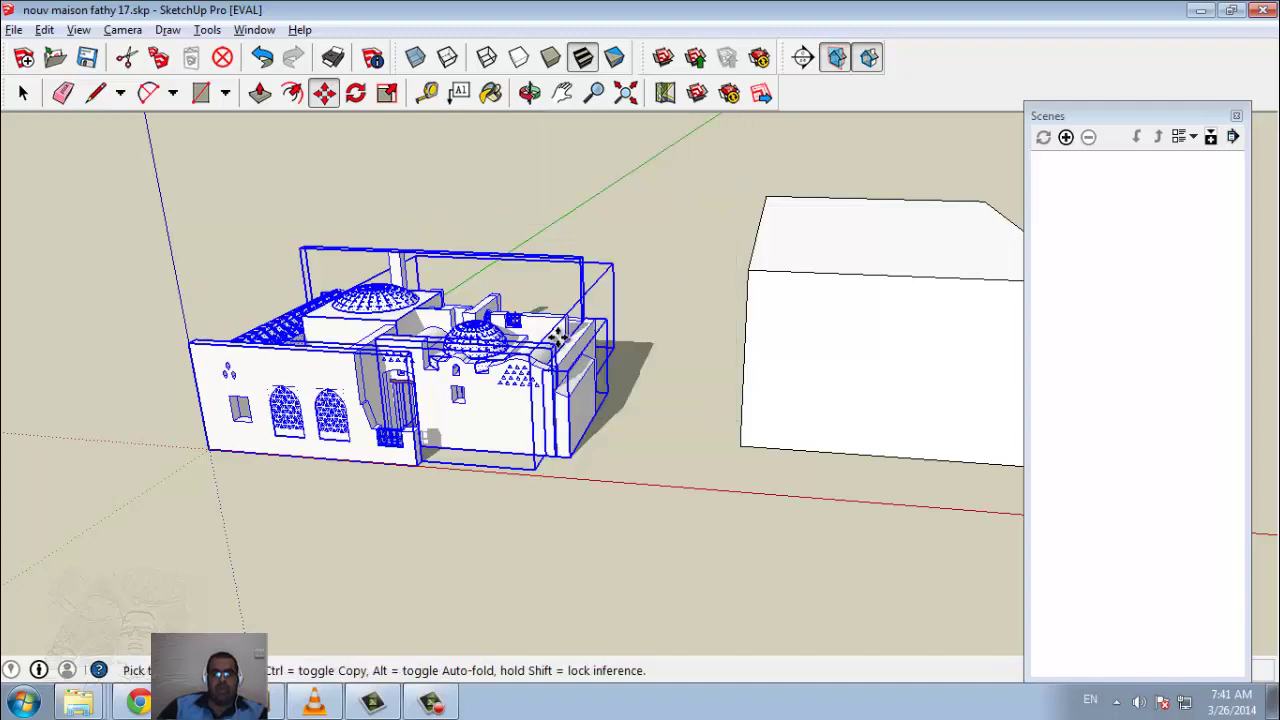
left_click(640, 496)
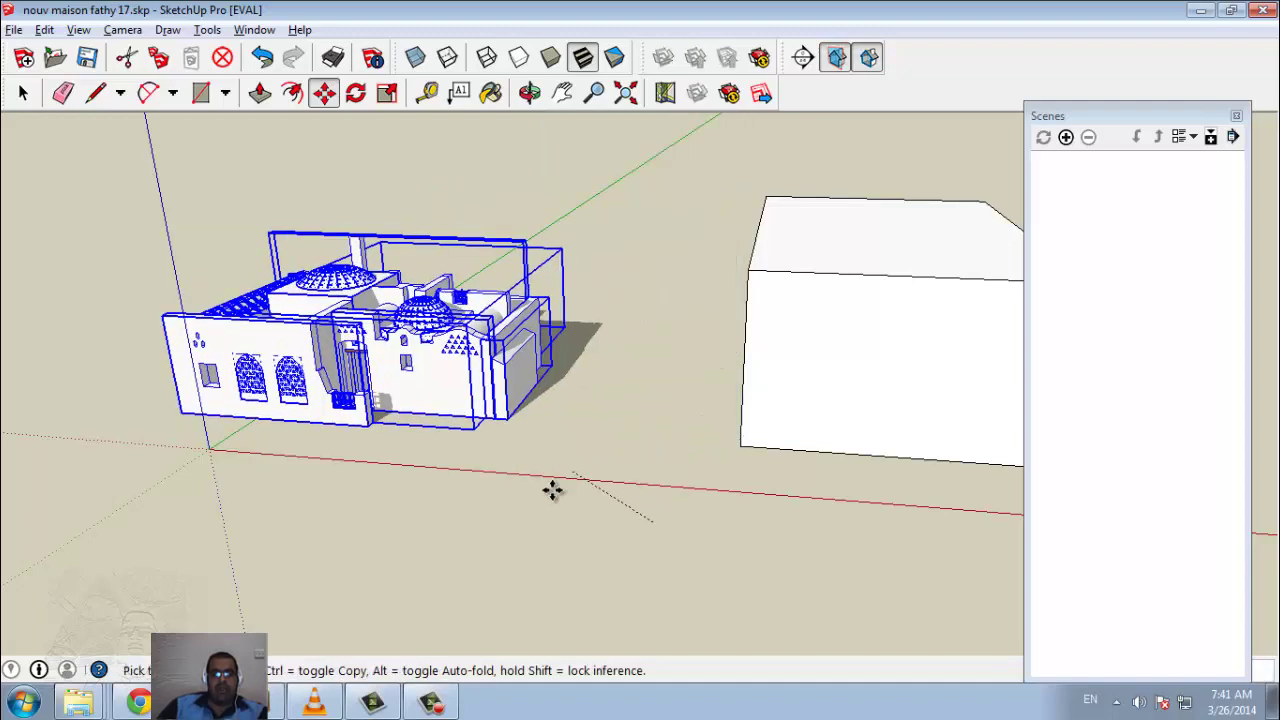
key("Escape")
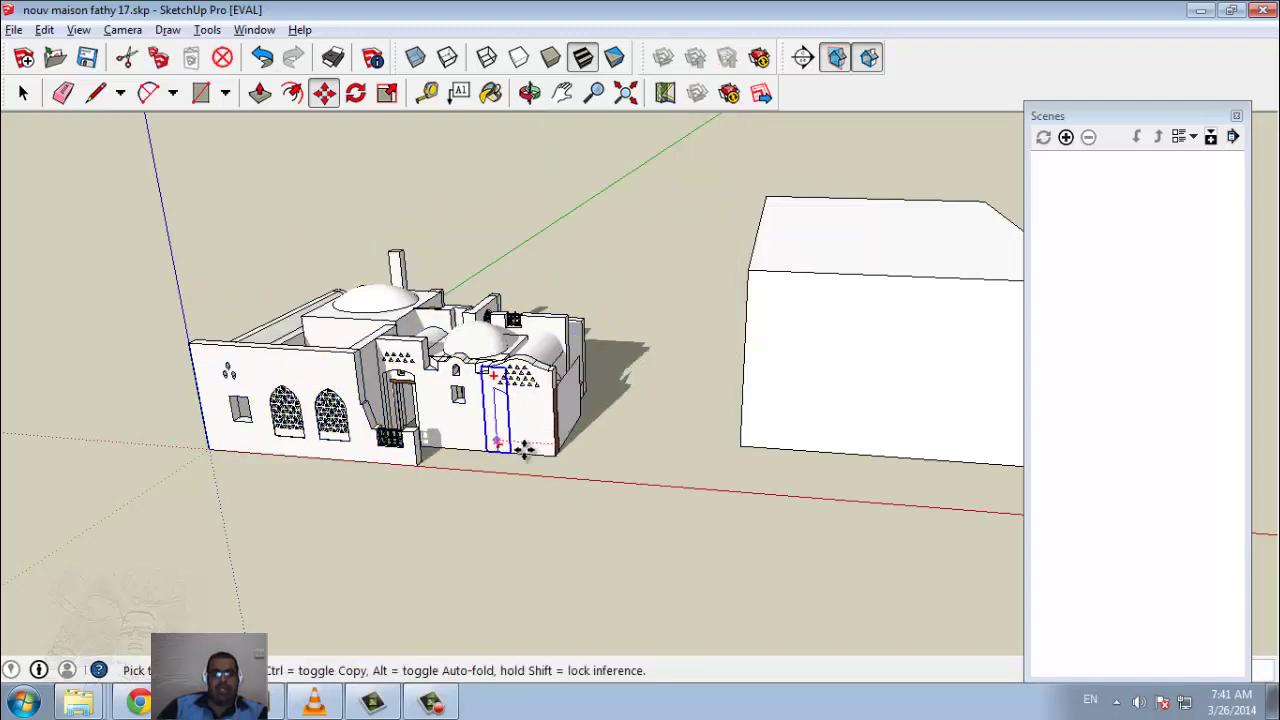
mouse_move(629, 435)
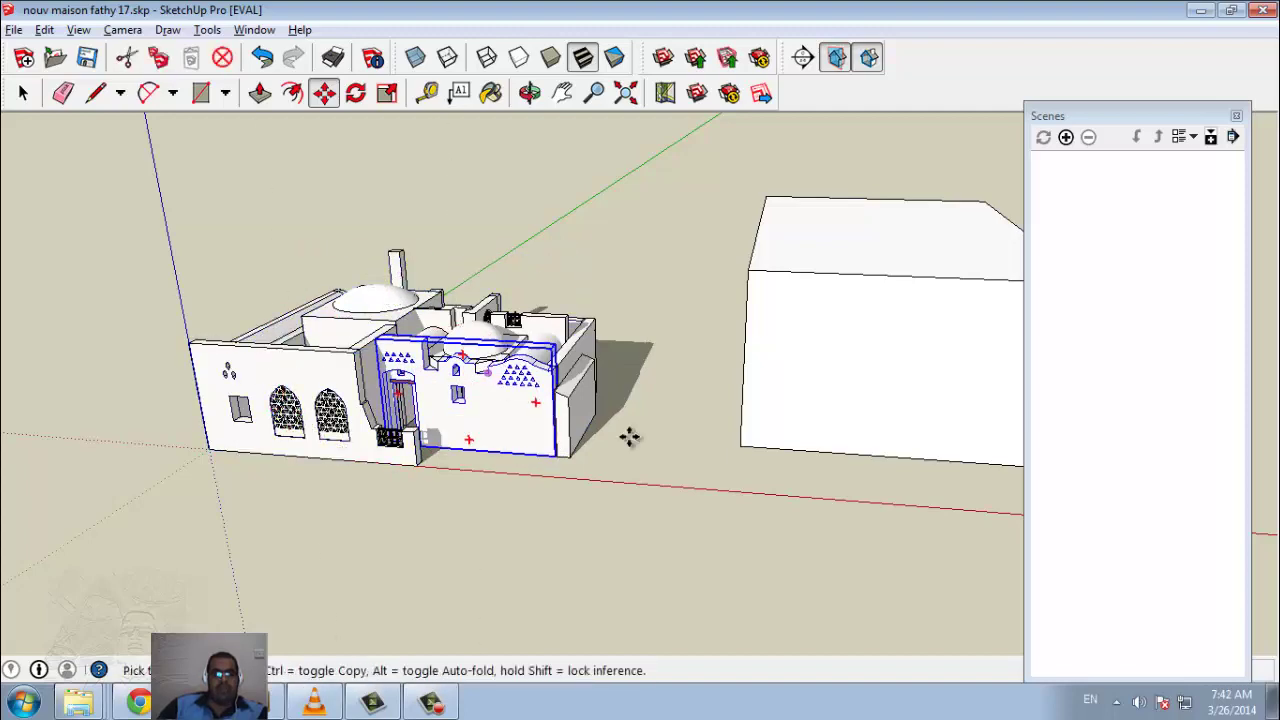
scroll(330, 458, "down", 2)
scroll(330, 458, "down", 1)
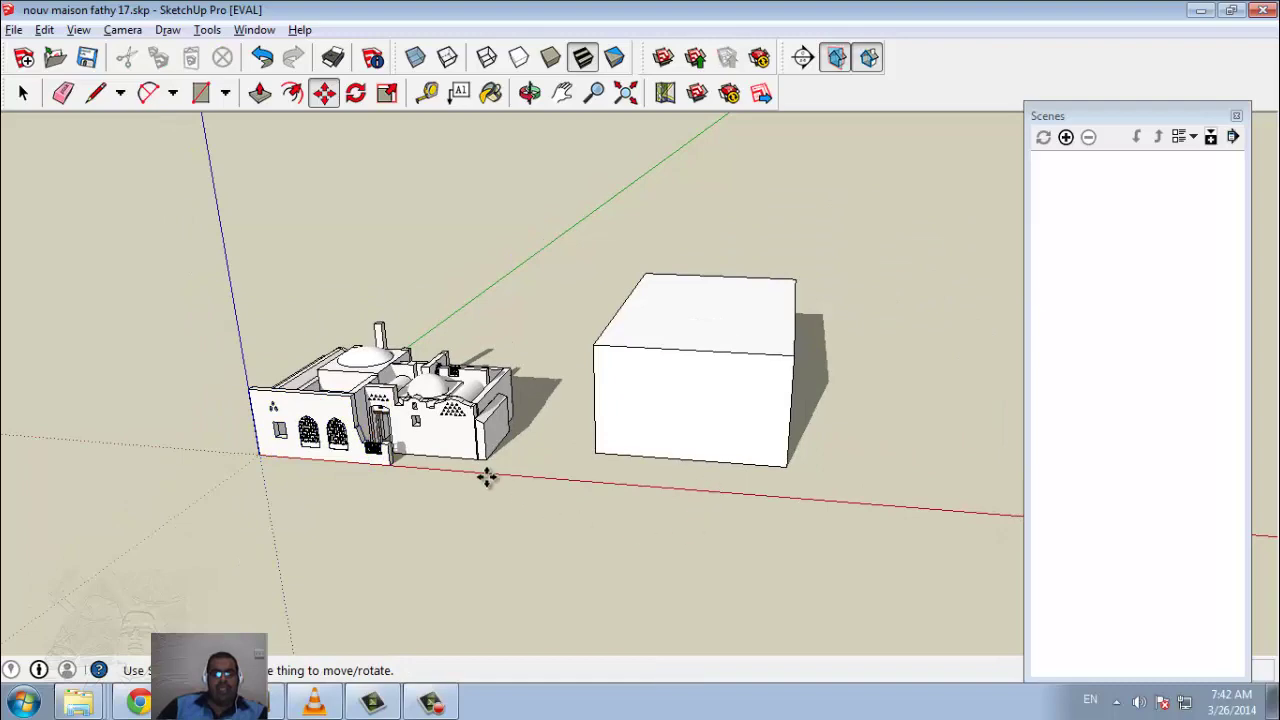
scroll(262, 479, "up", 2)
scroll(260, 480, "up", 1)
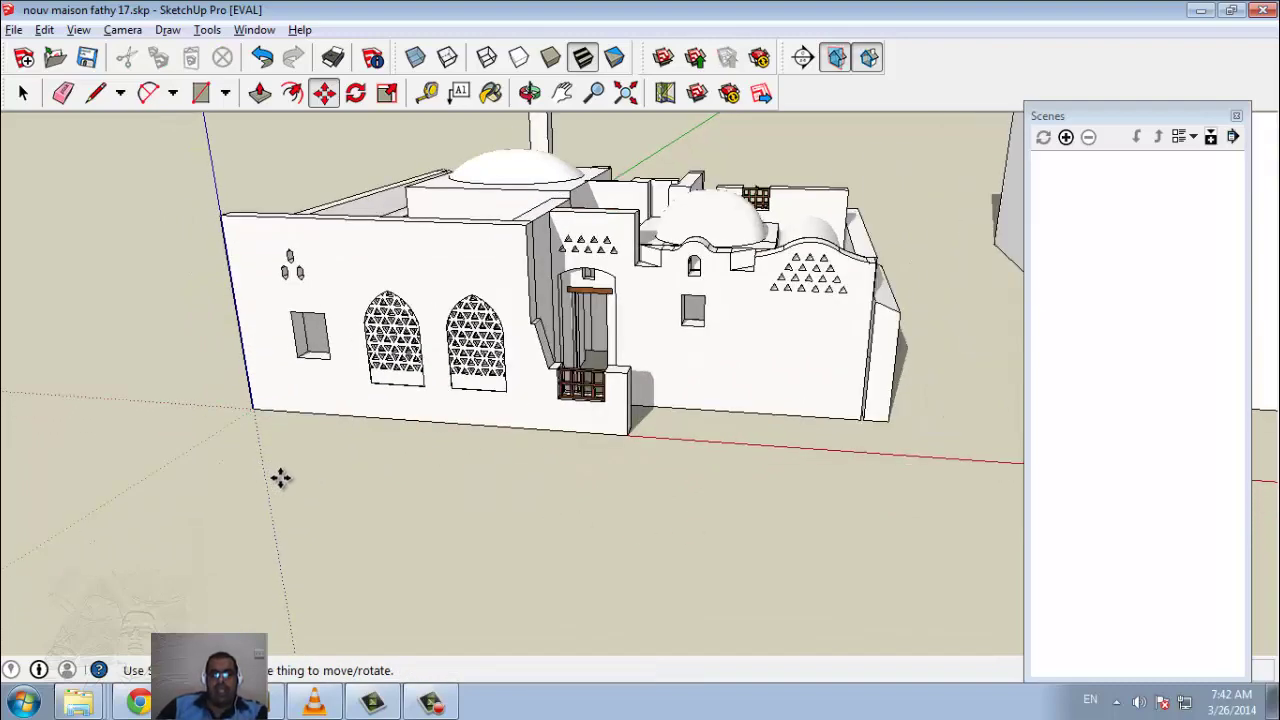
scroll(280, 478, "up", 1)
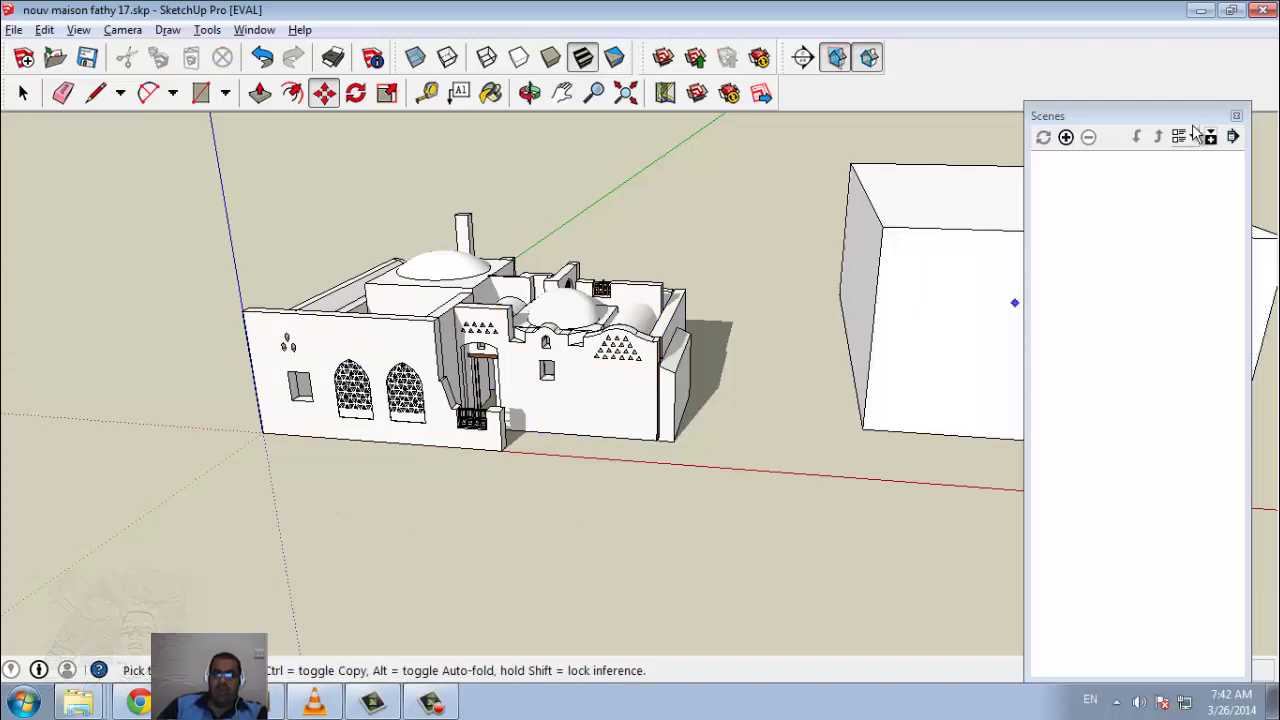
Close the Scenes panel and show the Layers window from the Window menu.
left_click(1236, 115)
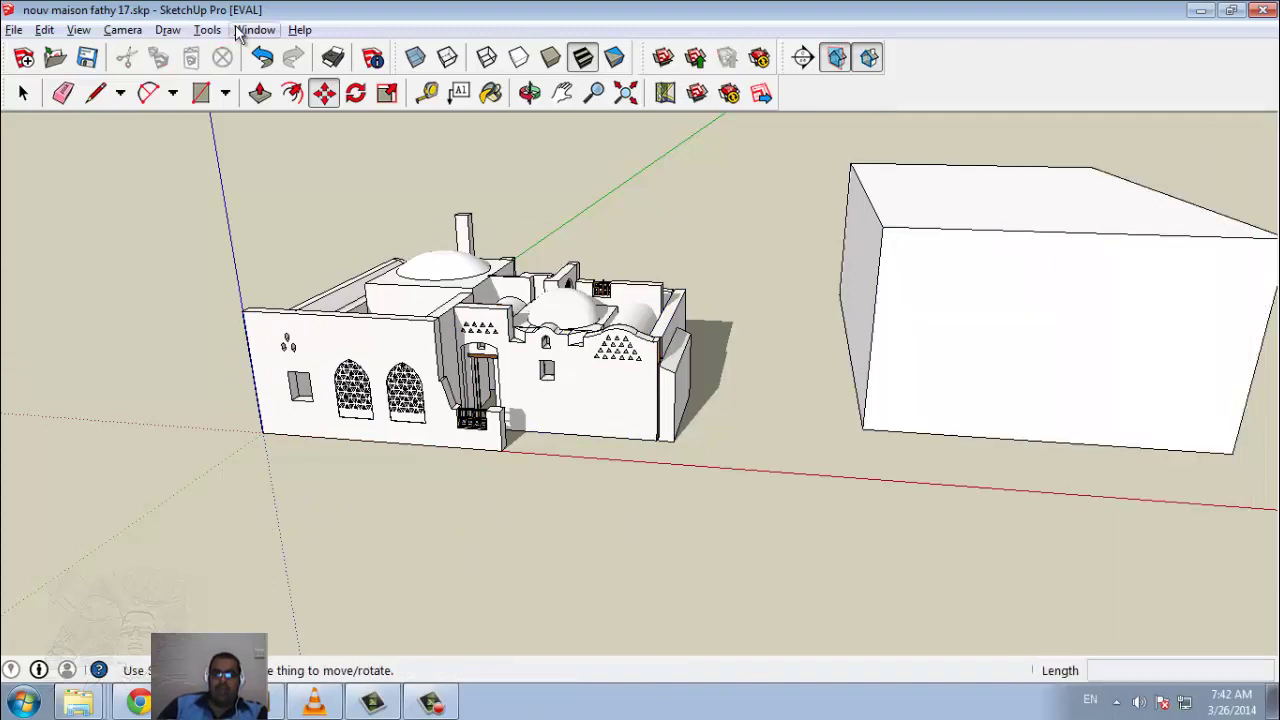
scroll(230, 398, "down", 3)
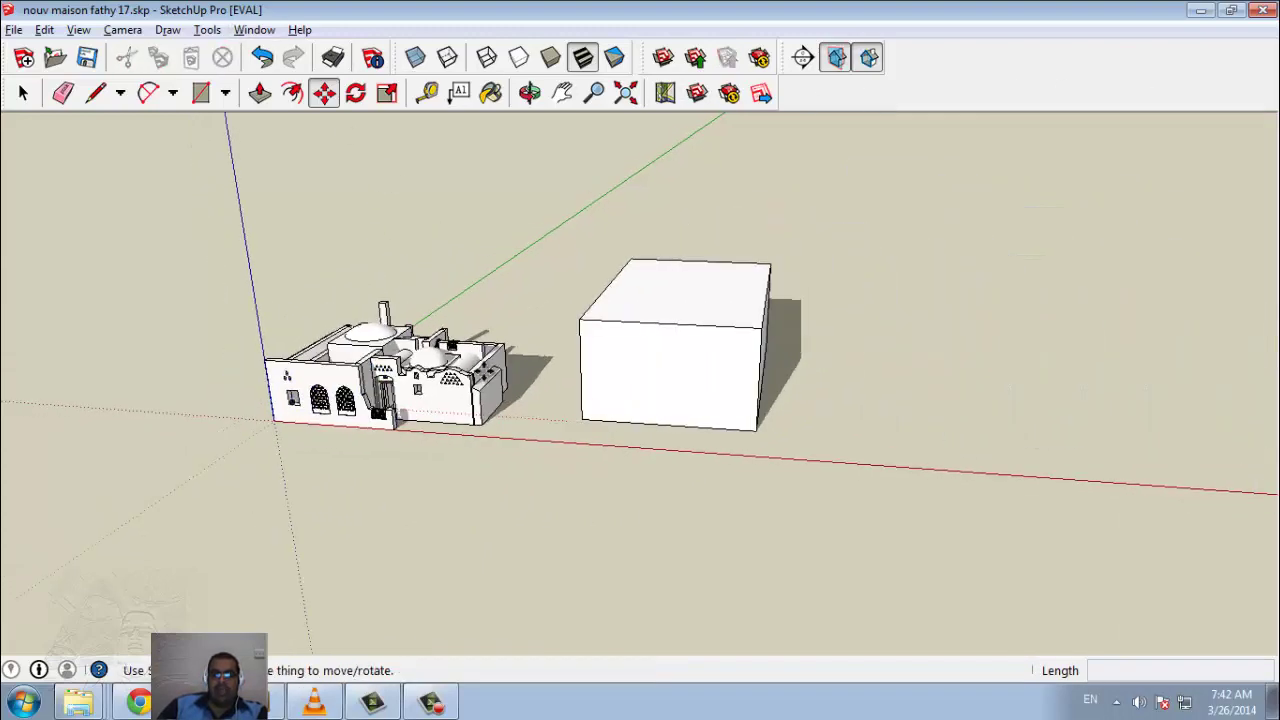
left_click(240, 36)
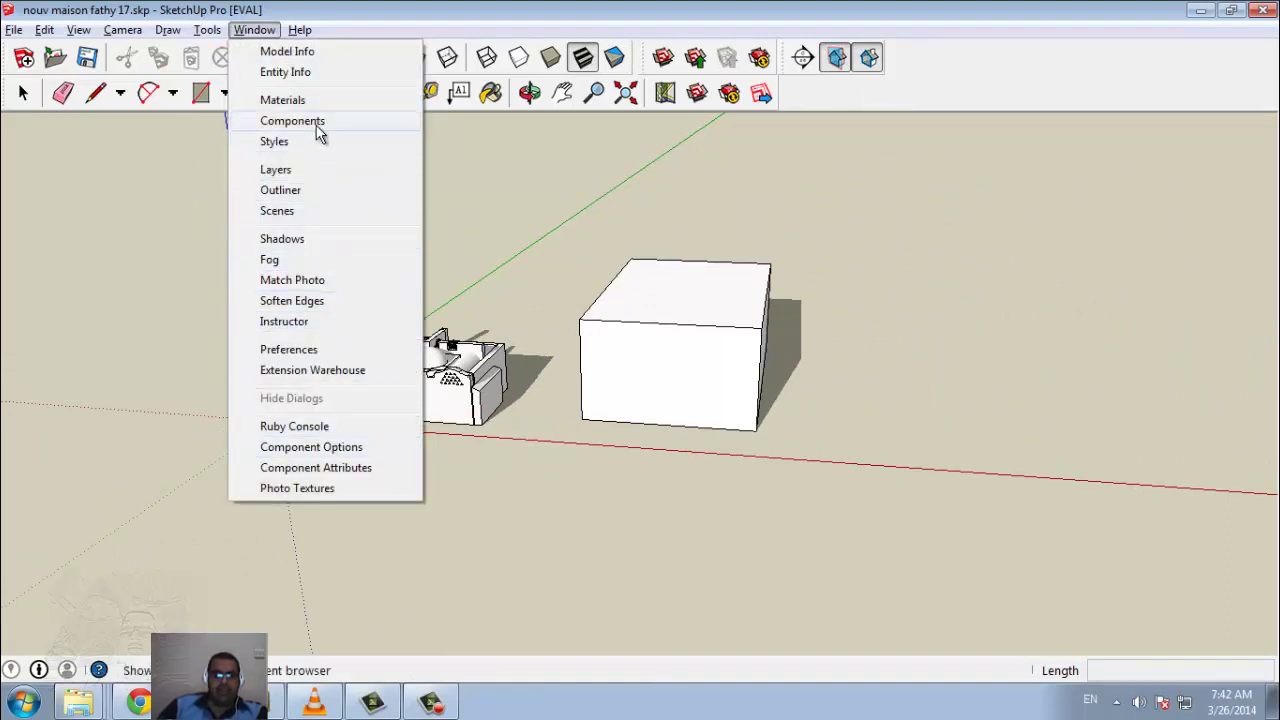
left_click(316, 170)
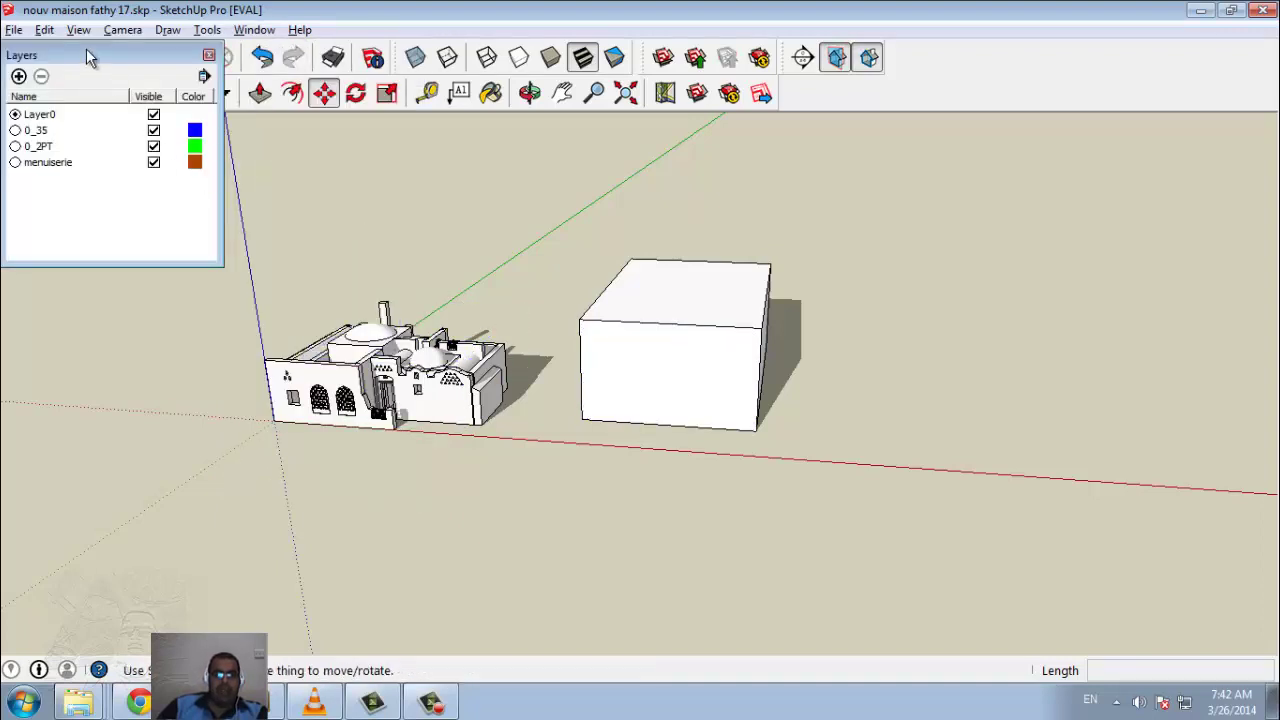
Move the Layers panel aside and hide the menuiserie and 0_2PT layers.
left_click_drag(87, 57, 1087, 134)
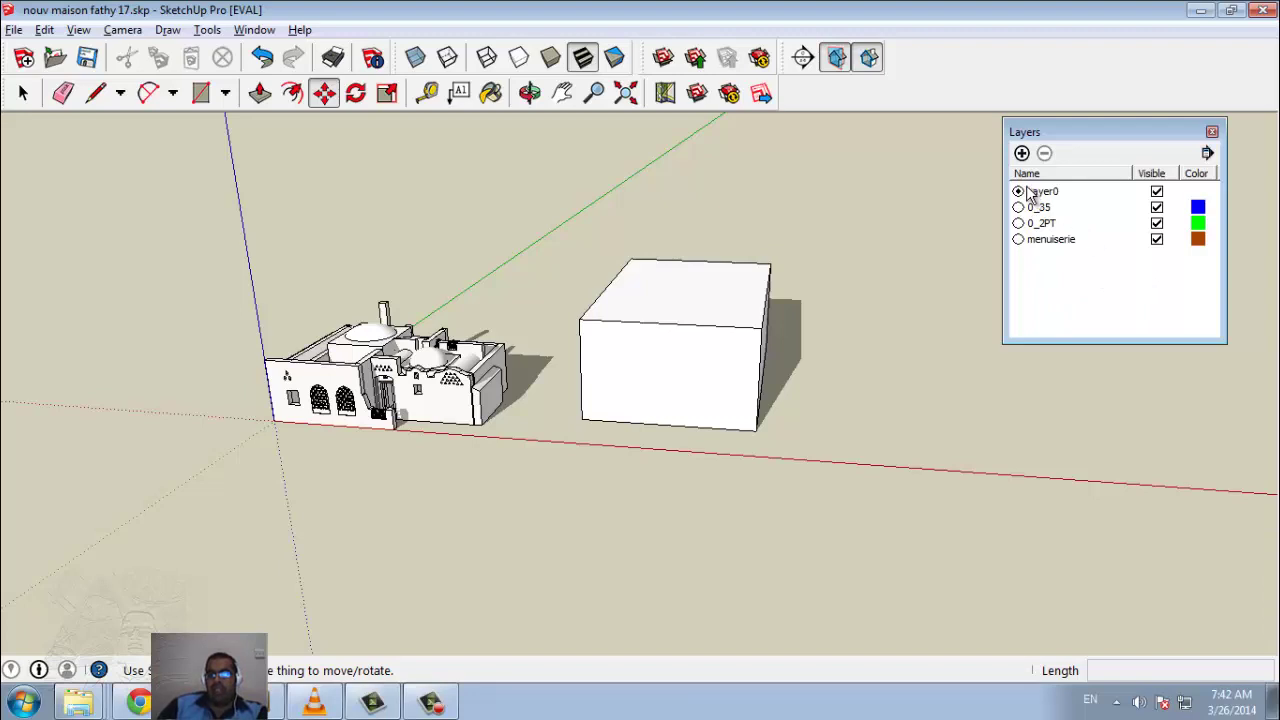
left_click(1157, 240)
left_click(1157, 223)
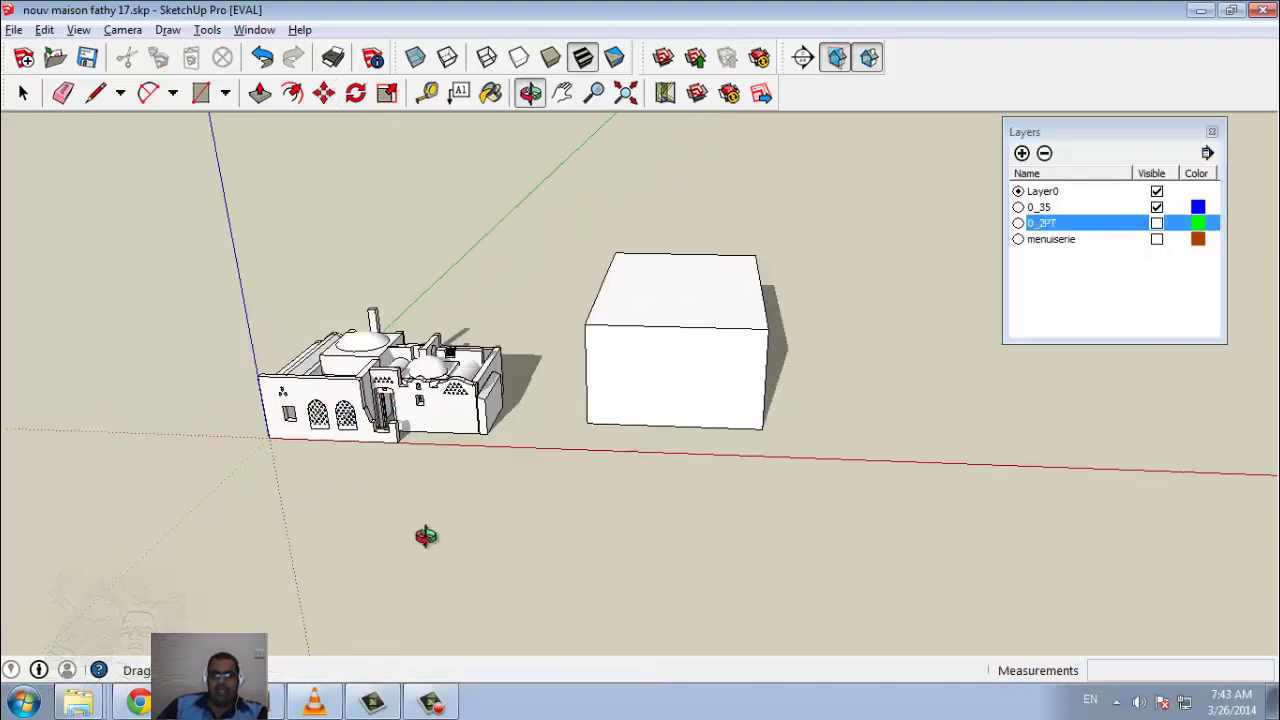
Make 0_2PT and menuiserie visible again, then orbit to see the box's side.
scroll(365, 435, "up", 3)
scroll(350, 380, "up", 3)
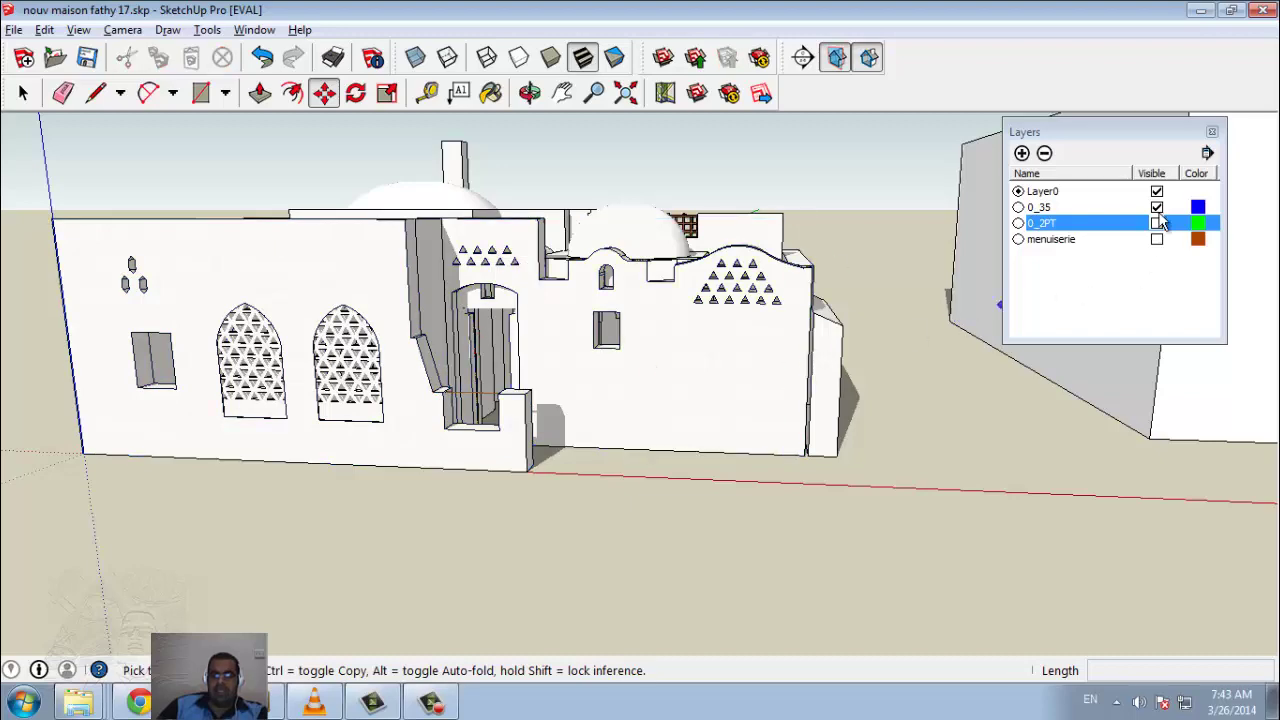
left_click(1157, 224)
left_click(1157, 240)
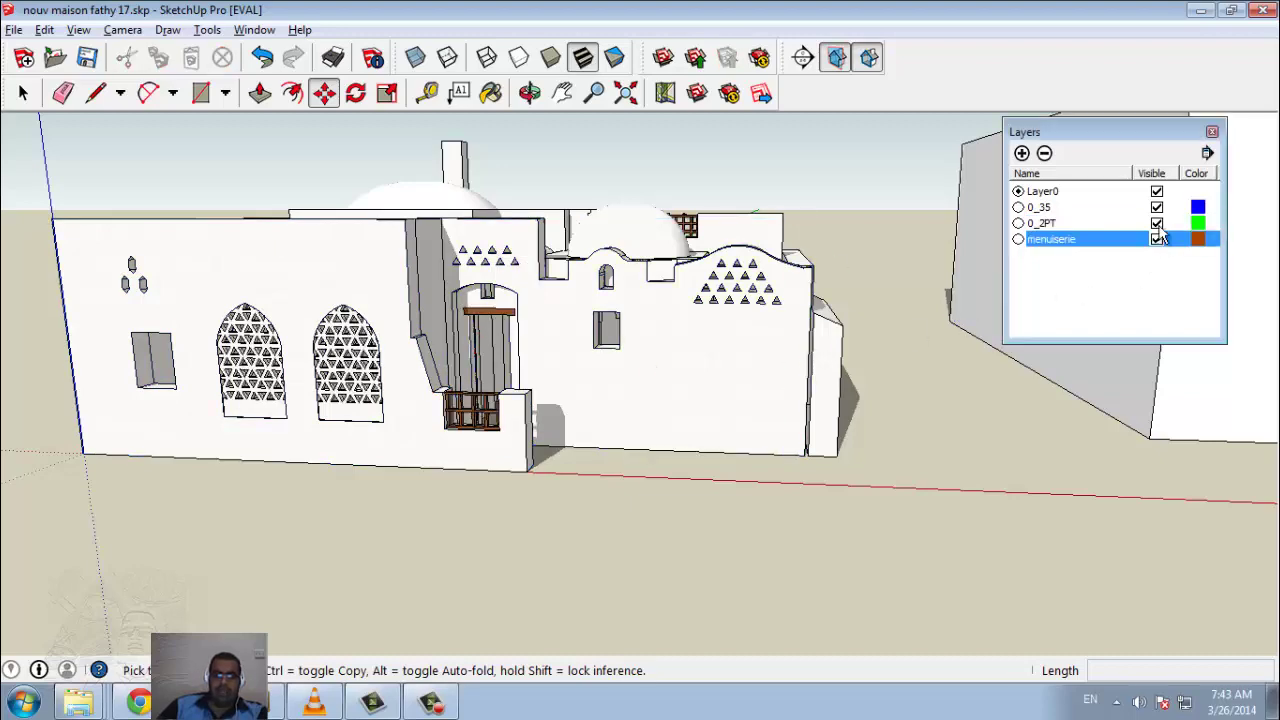
left_click(1160, 208)
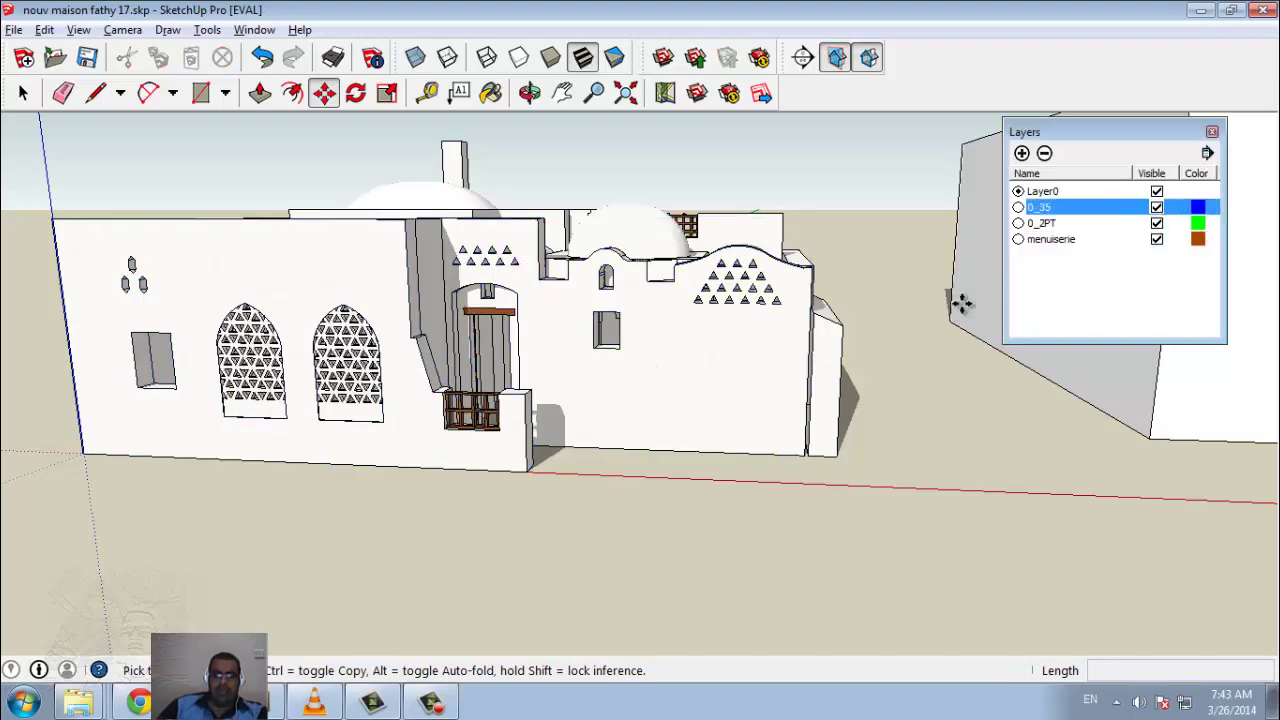
scroll(960, 303, "down", 3)
middle_click_drag(854, 537, 608, 557)
scroll(606, 434, "down", 5)
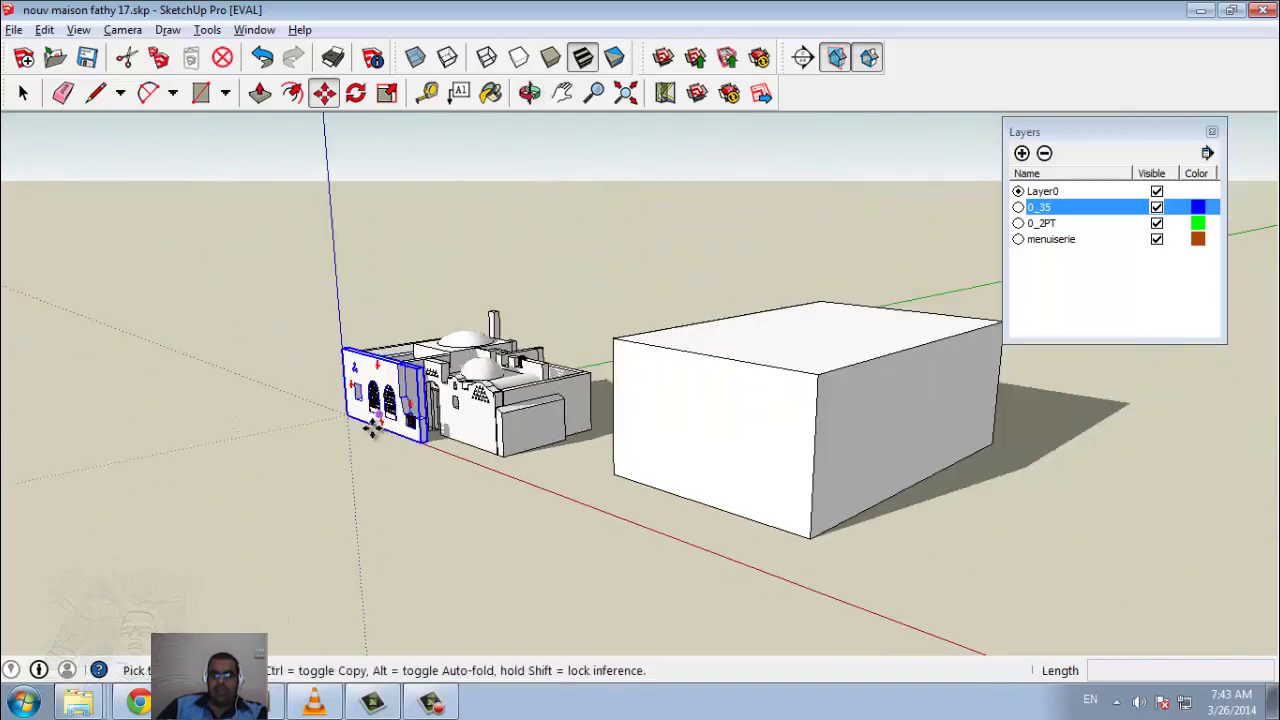
mouse_move(372, 428)
middle_mouse_down()
mouse_move(951, 429)
mouse_move(977, 393)
middle_mouse_up()
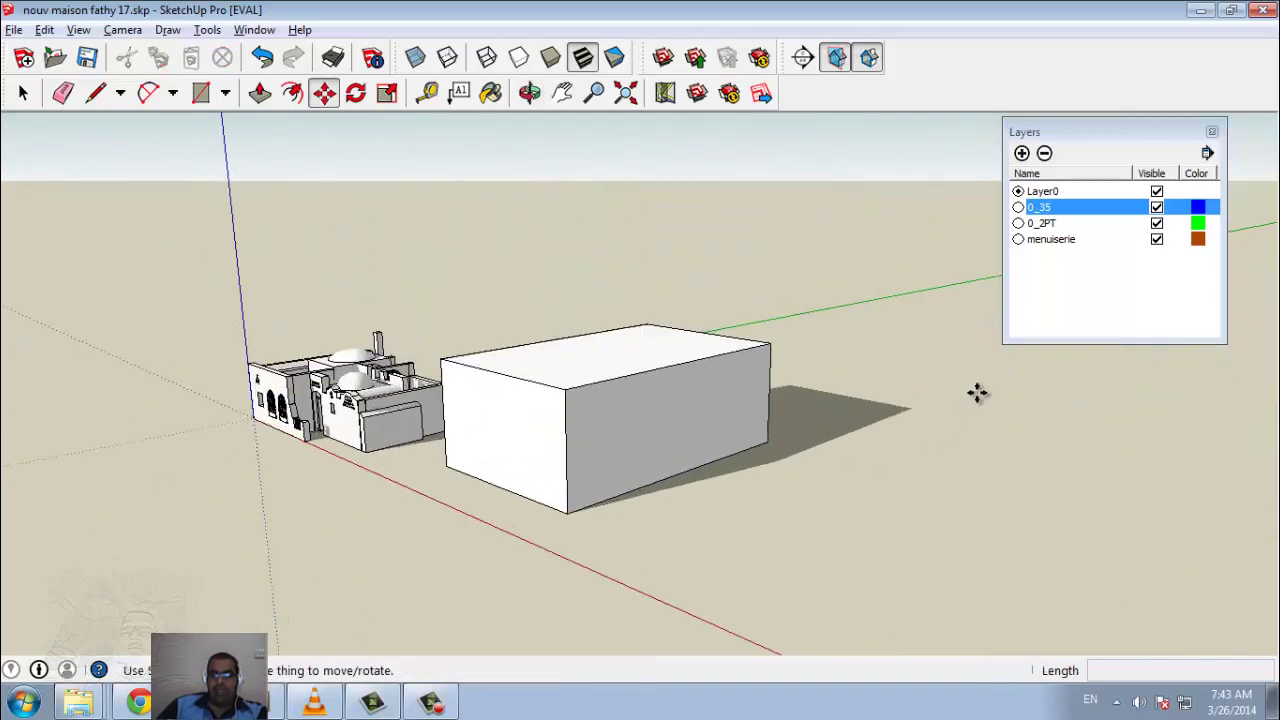
Add a new layer named xx and make it the current layer.
left_click(1022, 154)
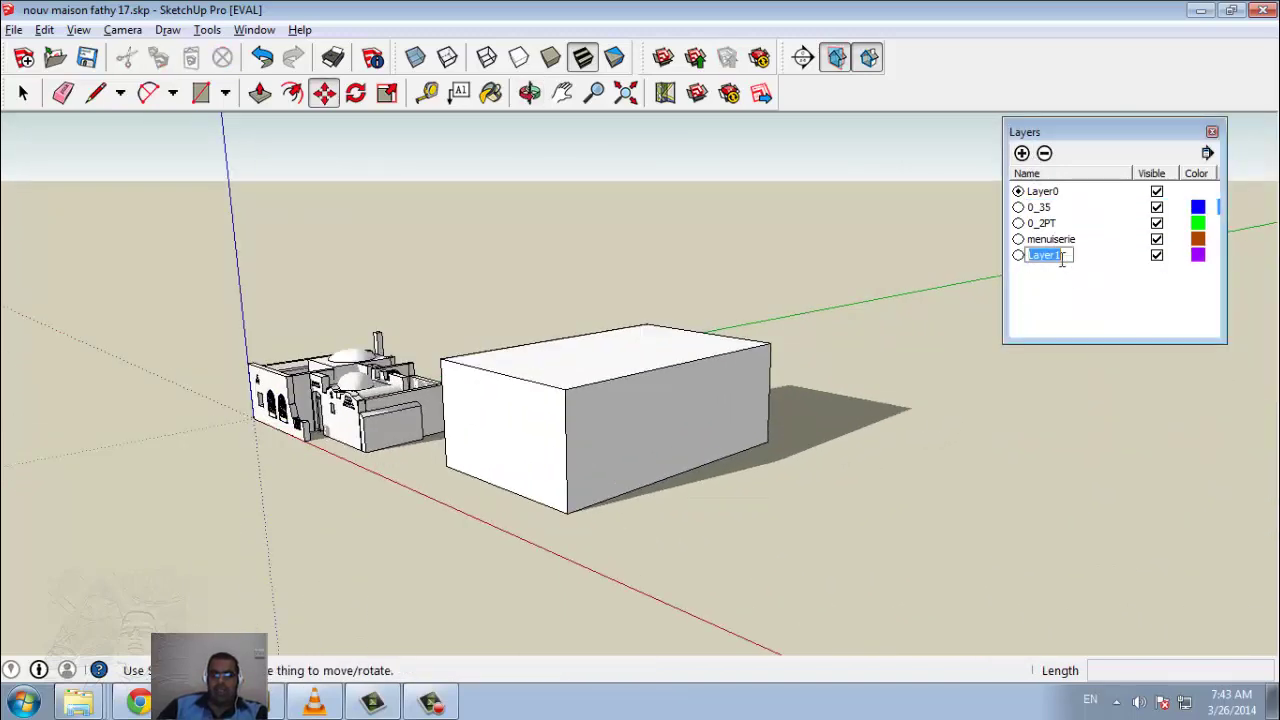
type("xx")
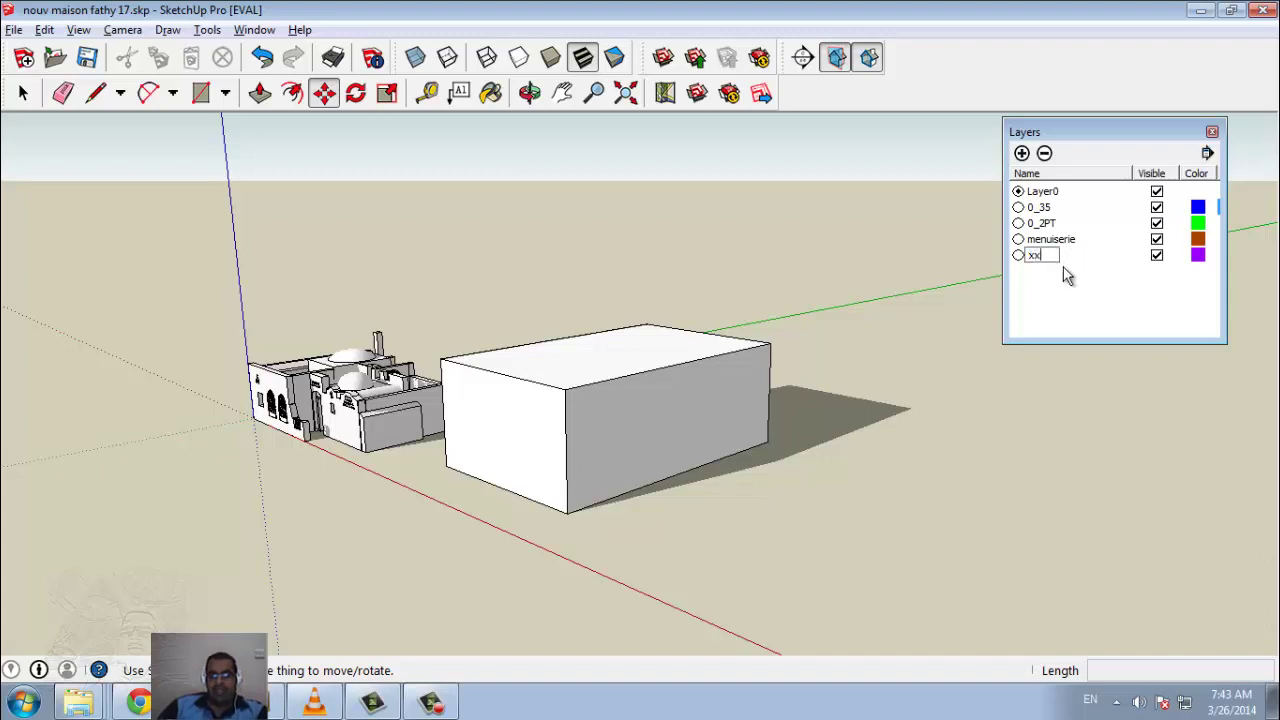
key("Return")
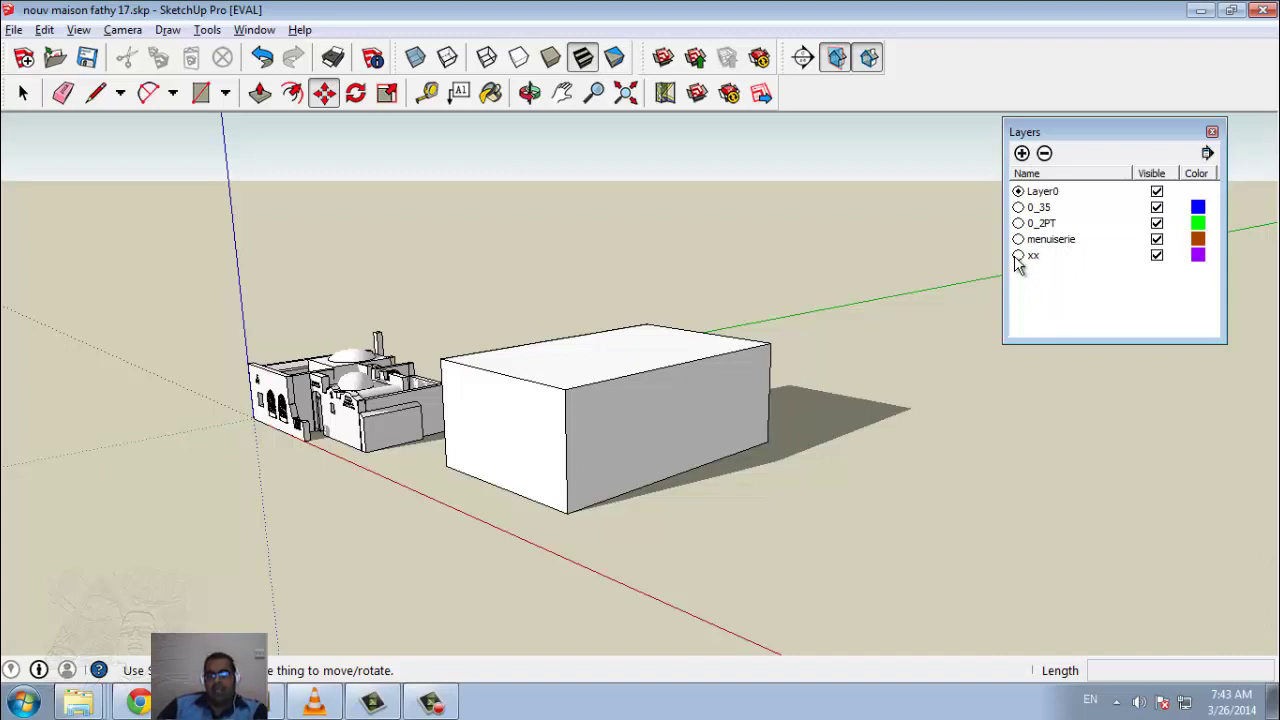
left_click(1018, 256)
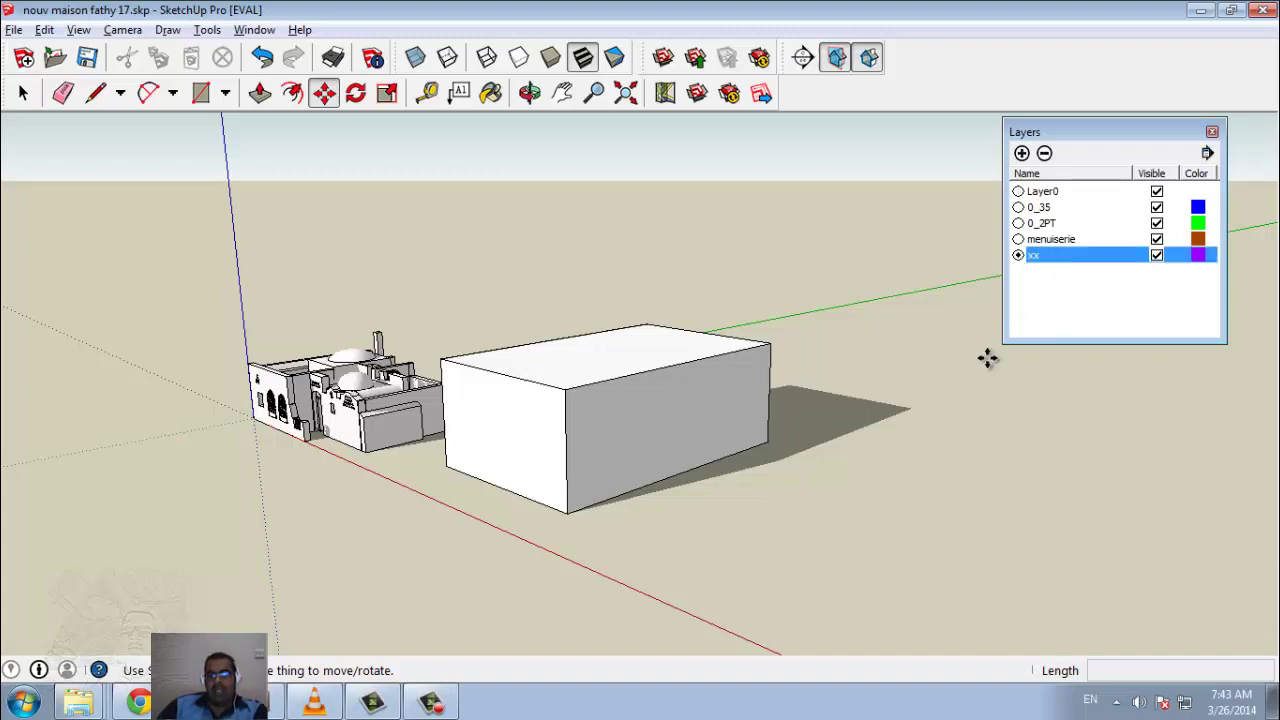
left_click(201, 97)
Draw a rectangle right of the first box and pull it up 10663.8mm into a second box.
left_click(848, 575)
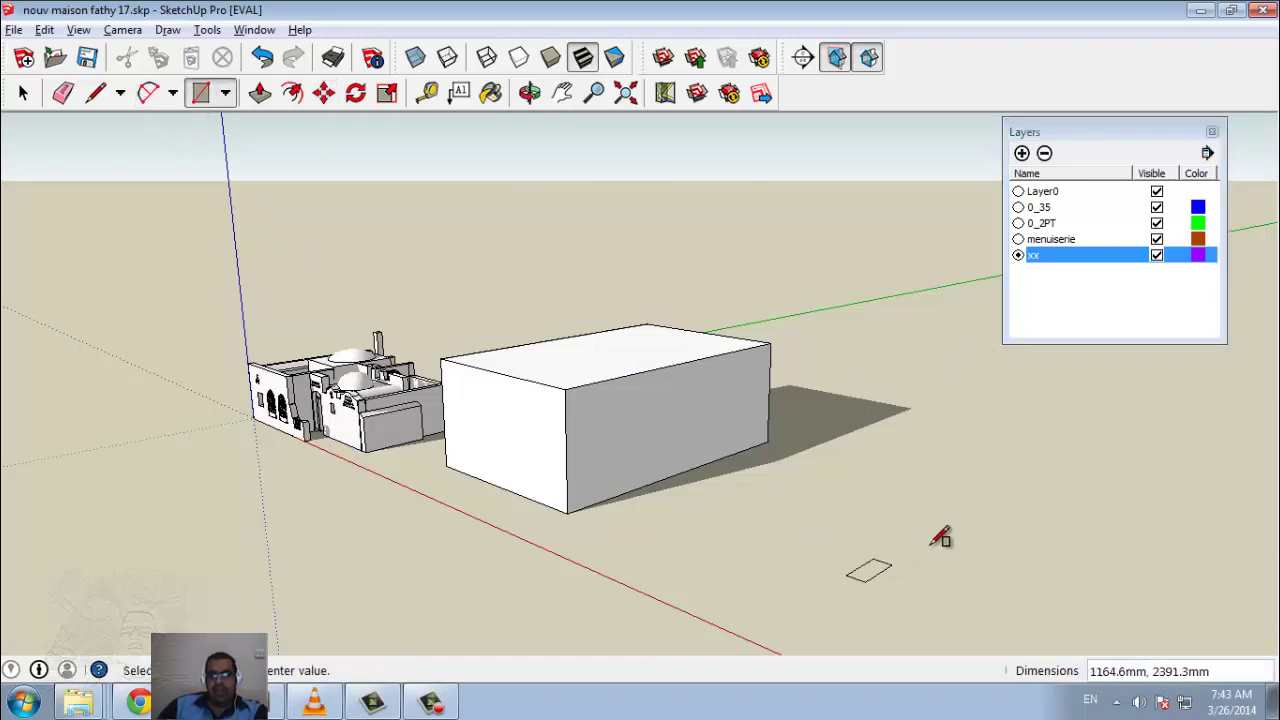
left_click(1110, 504)
left_click(259, 93)
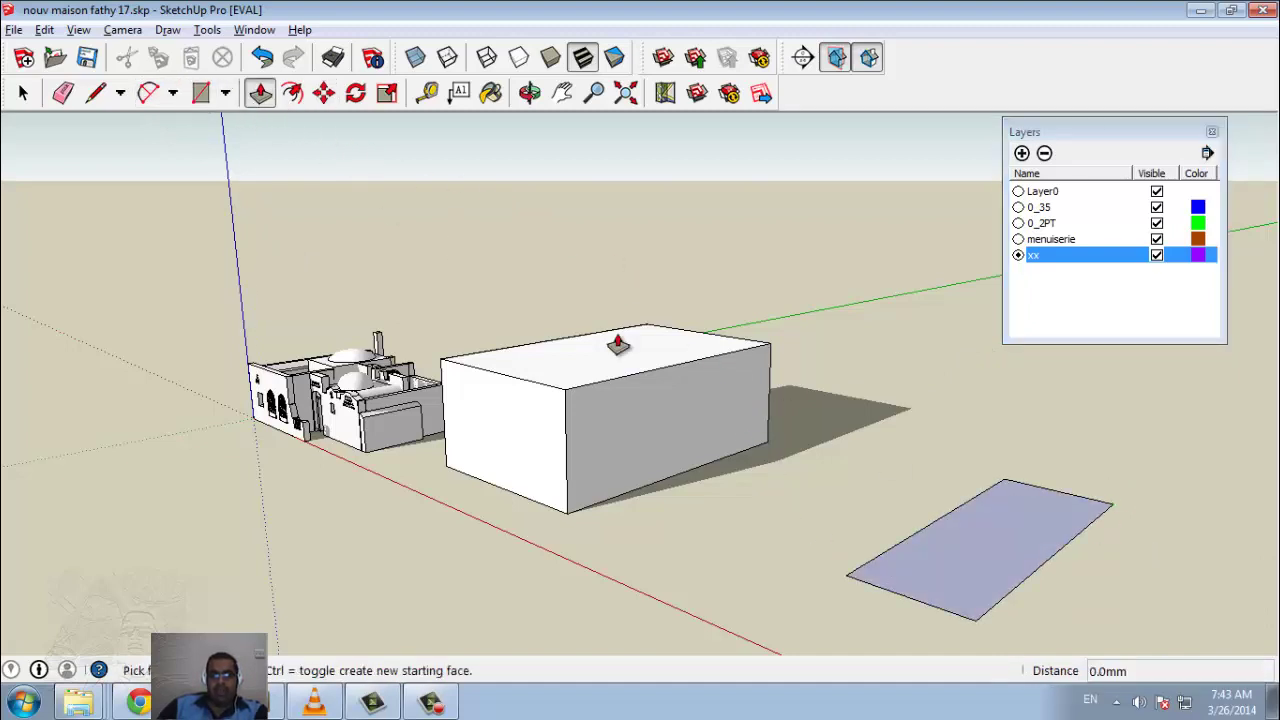
left_click(920, 551)
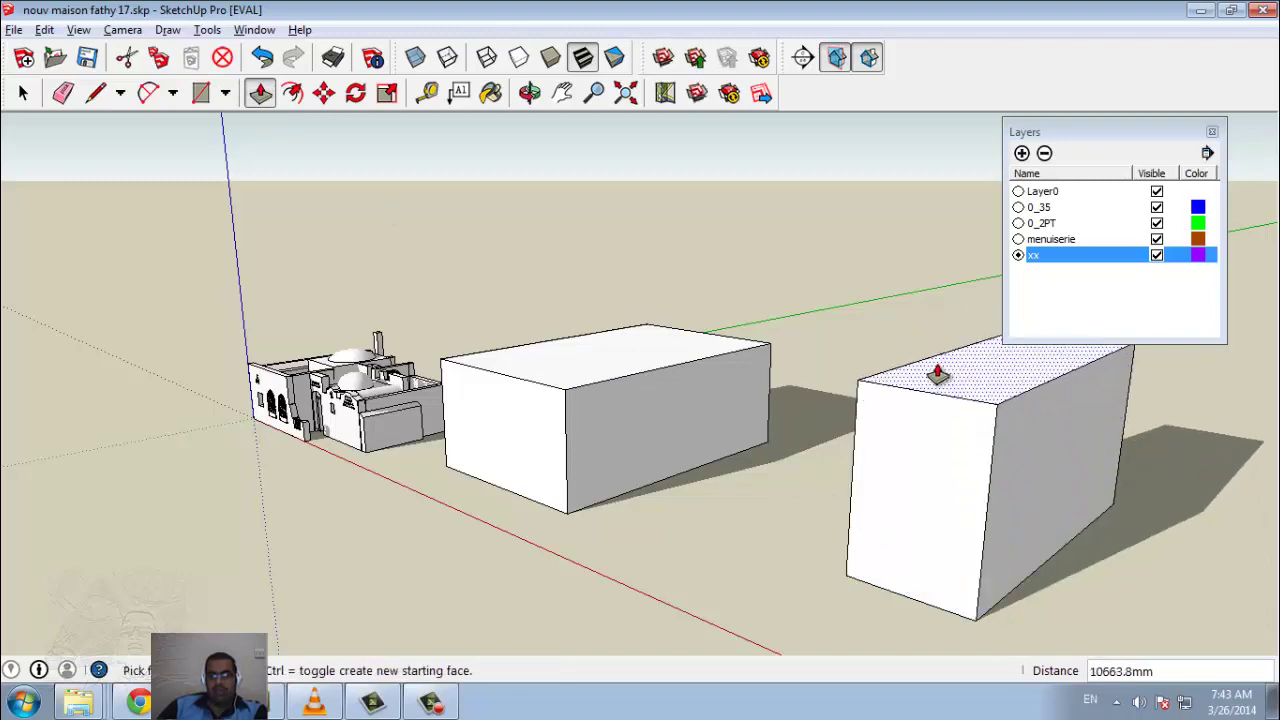
left_click(937, 373)
scroll(511, 409, "down", 2)
scroll(786, 466, "down", 2)
scroll(829, 429, "down", 1)
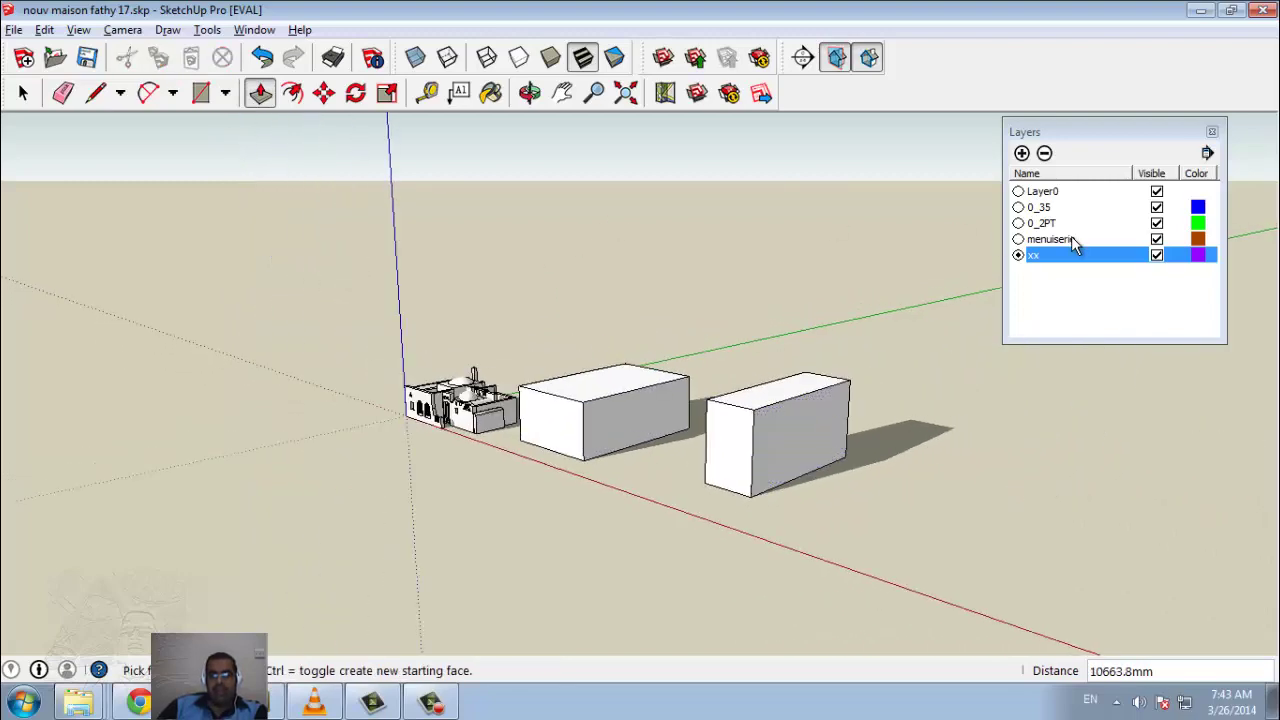
Dismiss the cannot-hide warning for xx, make menuiserie current, and hide the xx layer.
left_click(1160, 255)
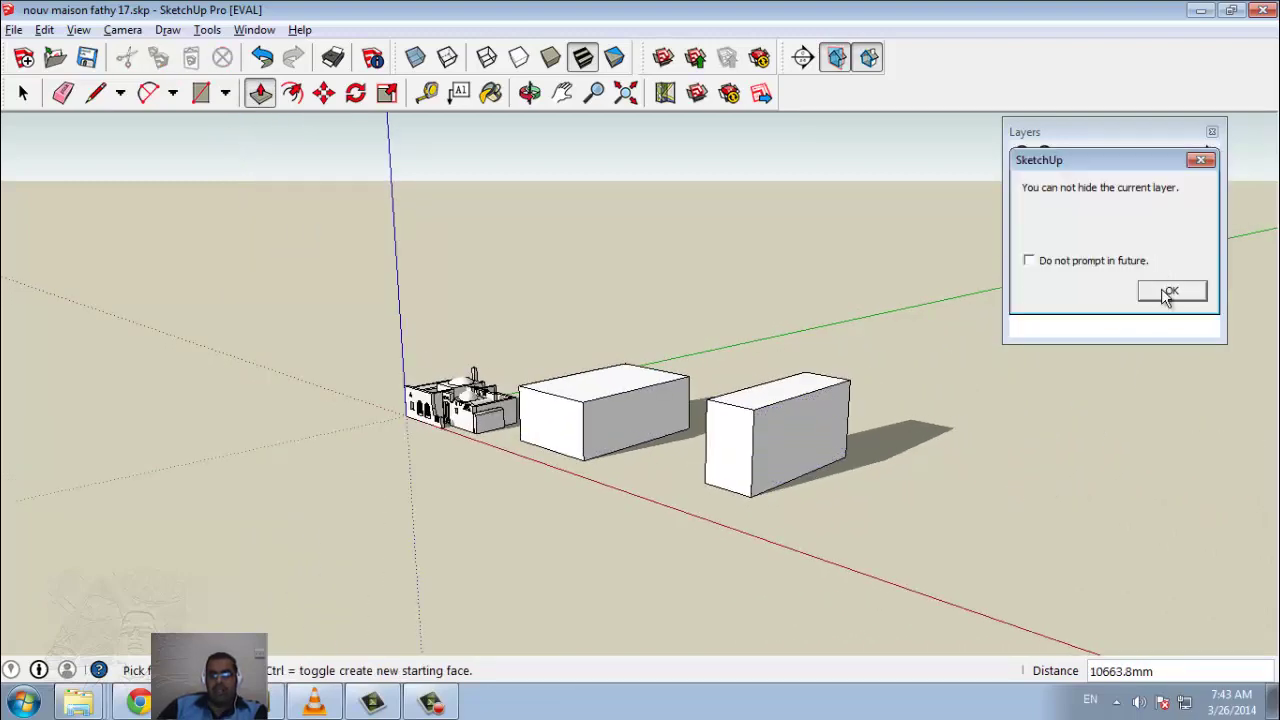
left_click(1167, 293)
left_click(1075, 242)
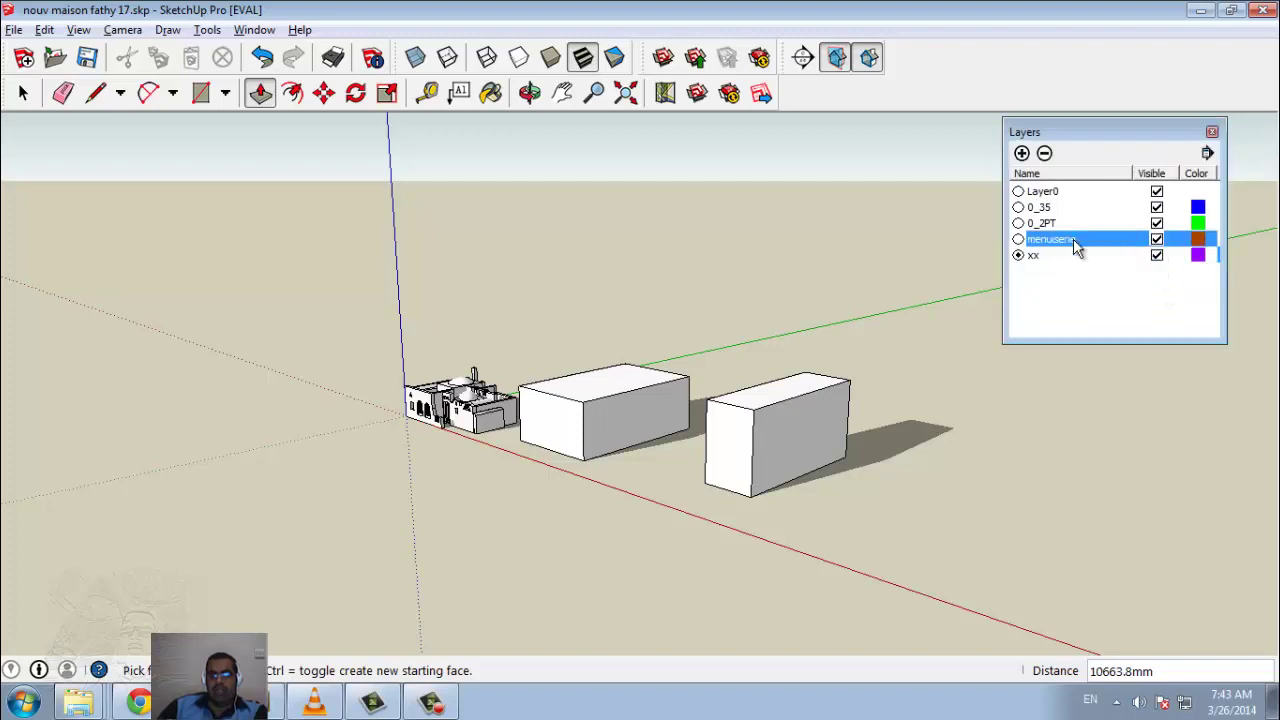
left_click(1129, 257)
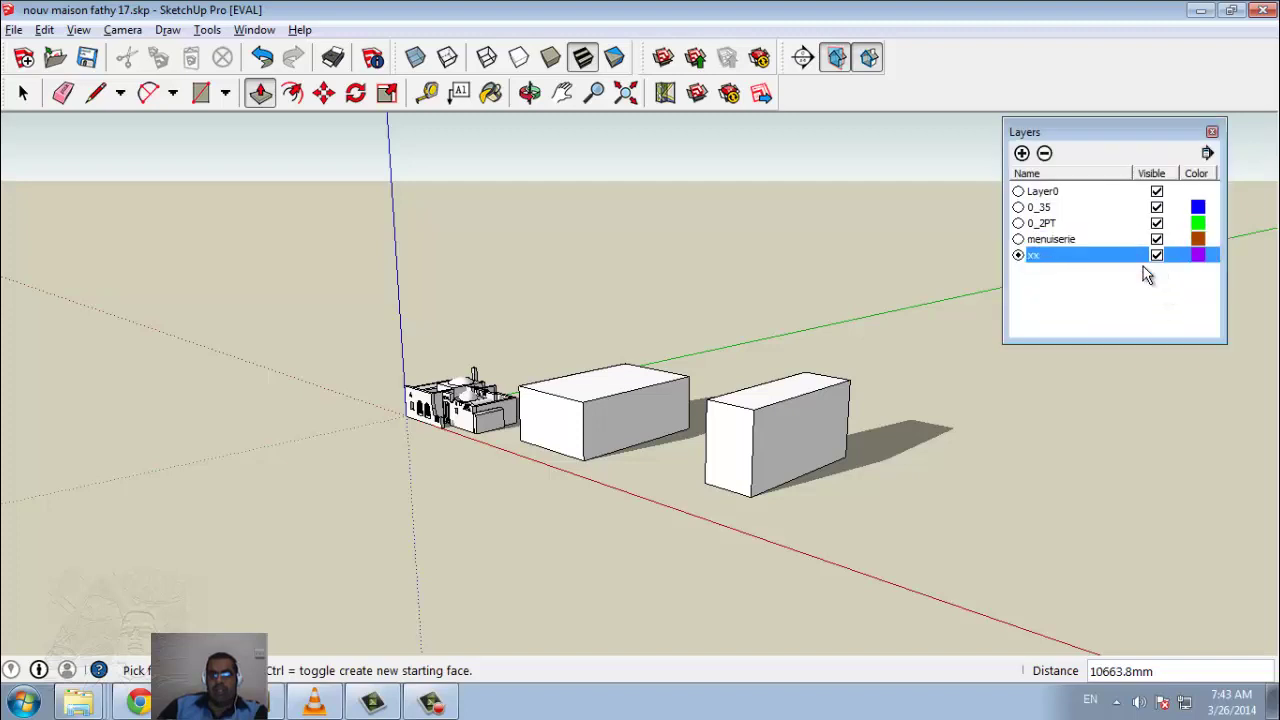
left_click(1050, 240)
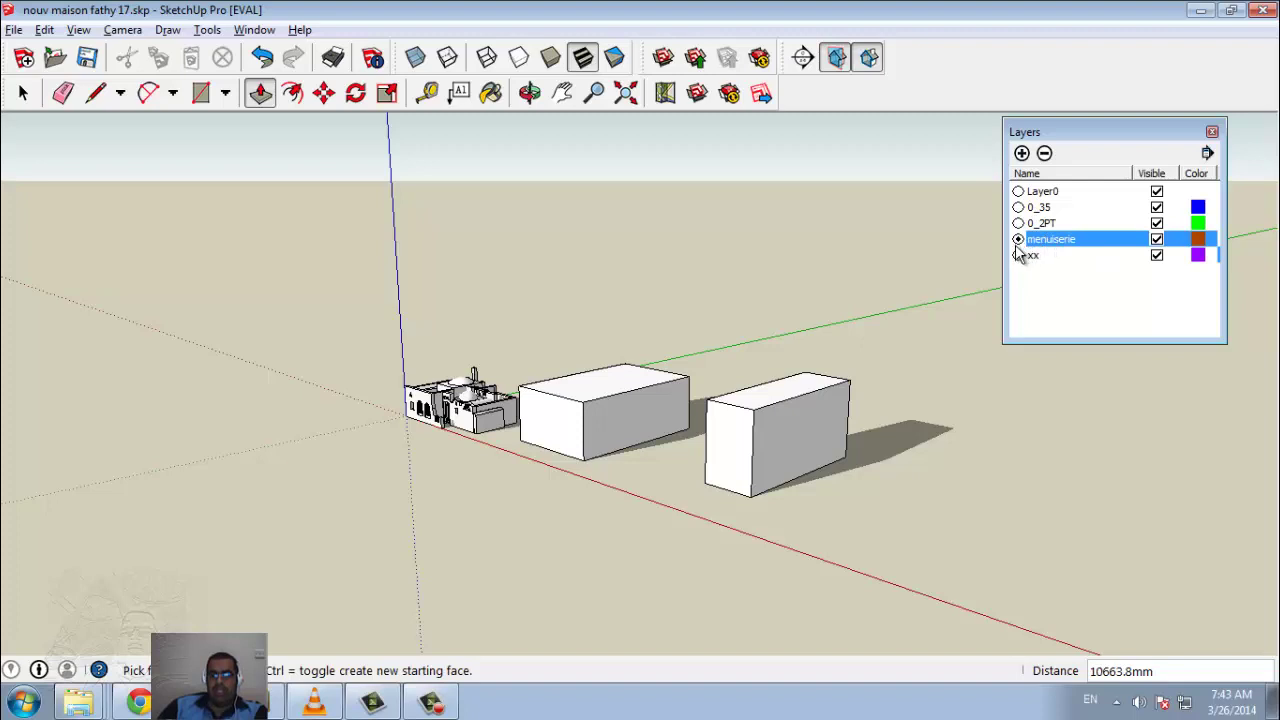
left_click(1156, 256)
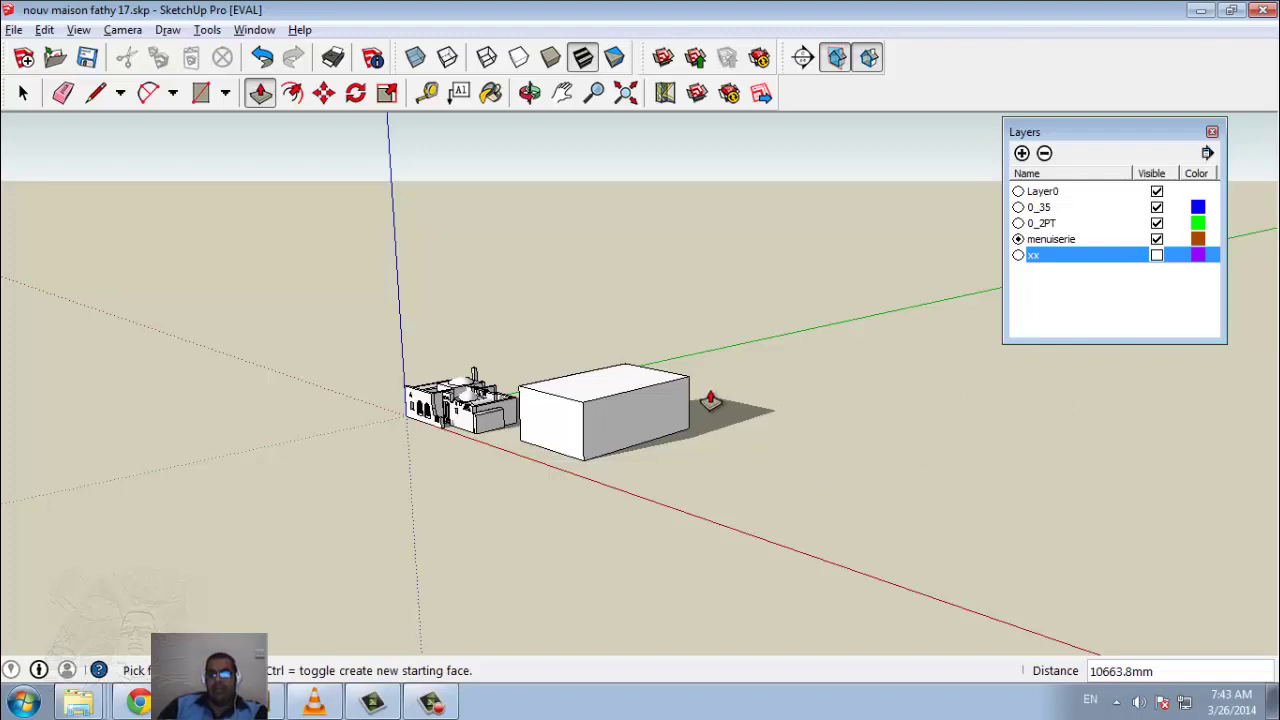
Bring the xx box back, set menuiserie as current, and hide Layer0.
left_click(1017, 193)
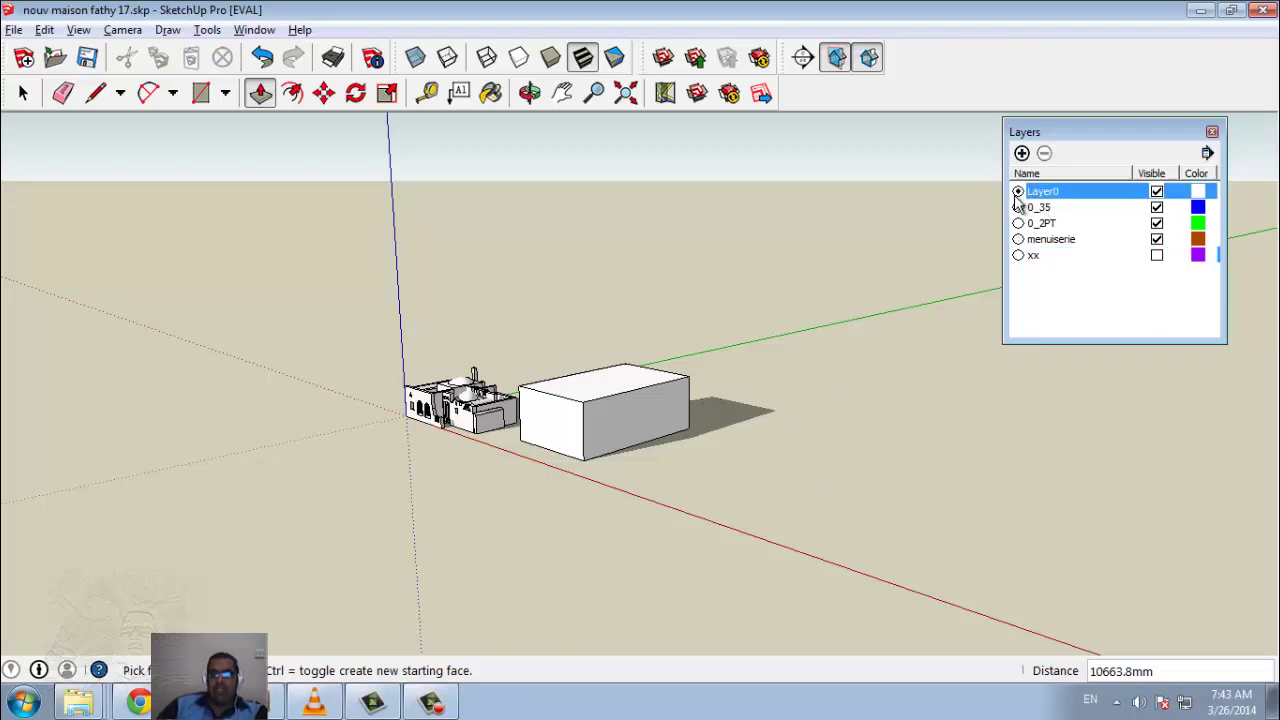
left_click(1018, 256)
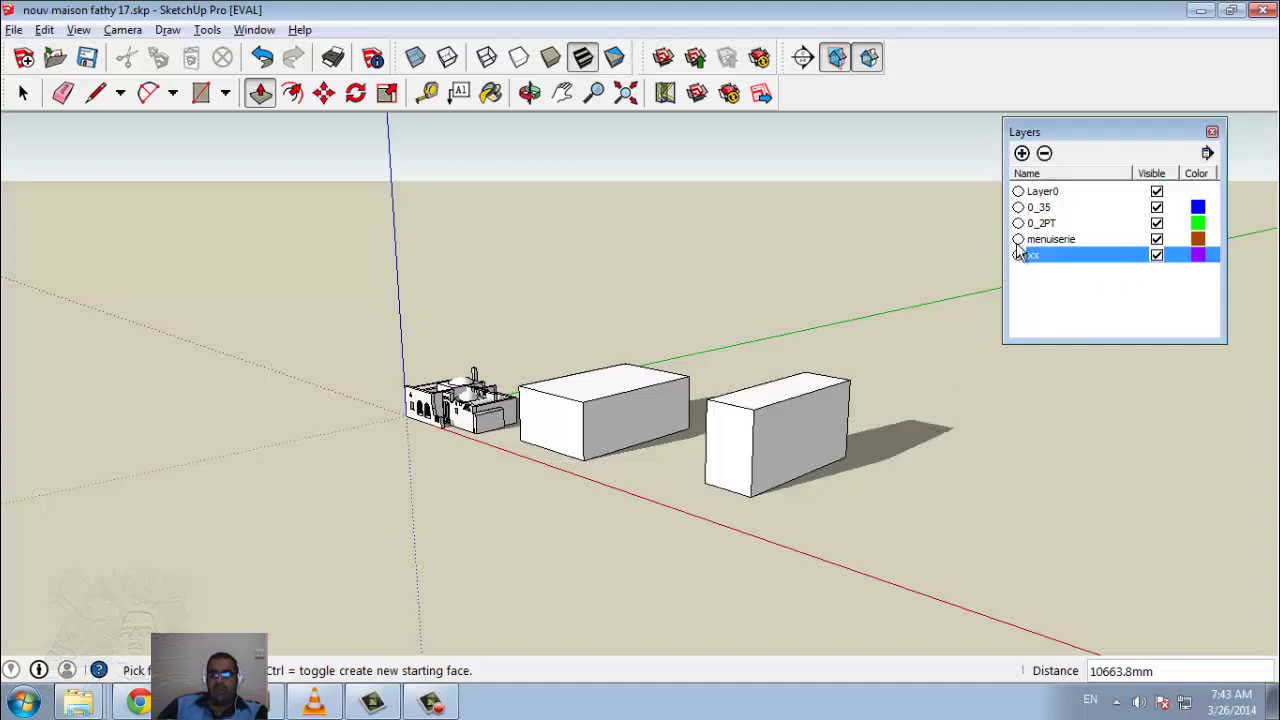
left_click(1019, 240)
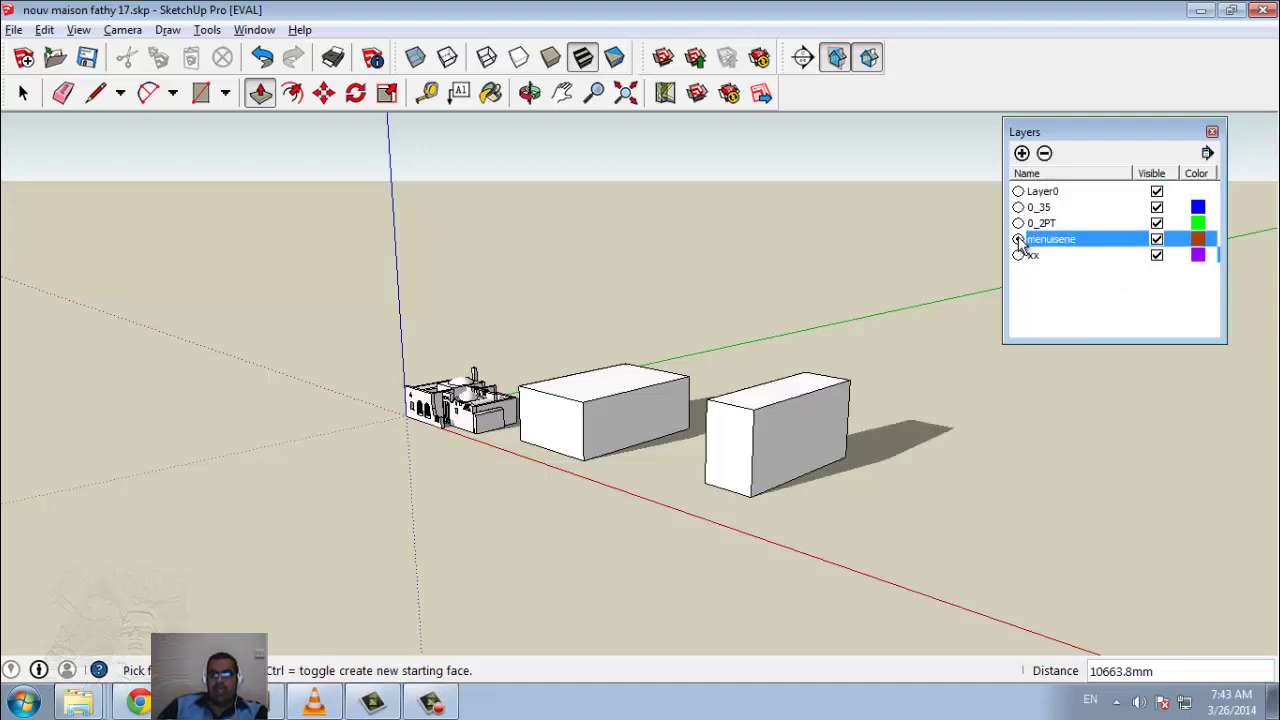
left_click(1157, 191)
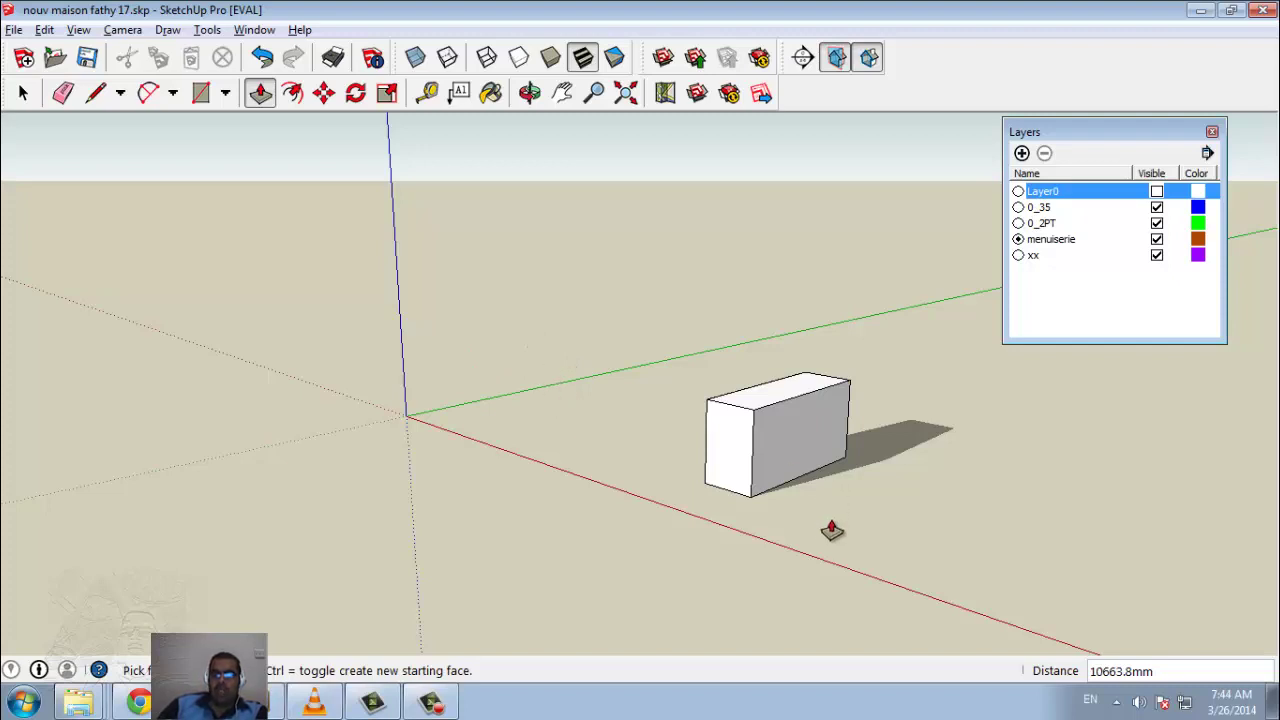
Start deleting the 0_2PT layer, then cancel so it is kept.
left_click(1045, 225)
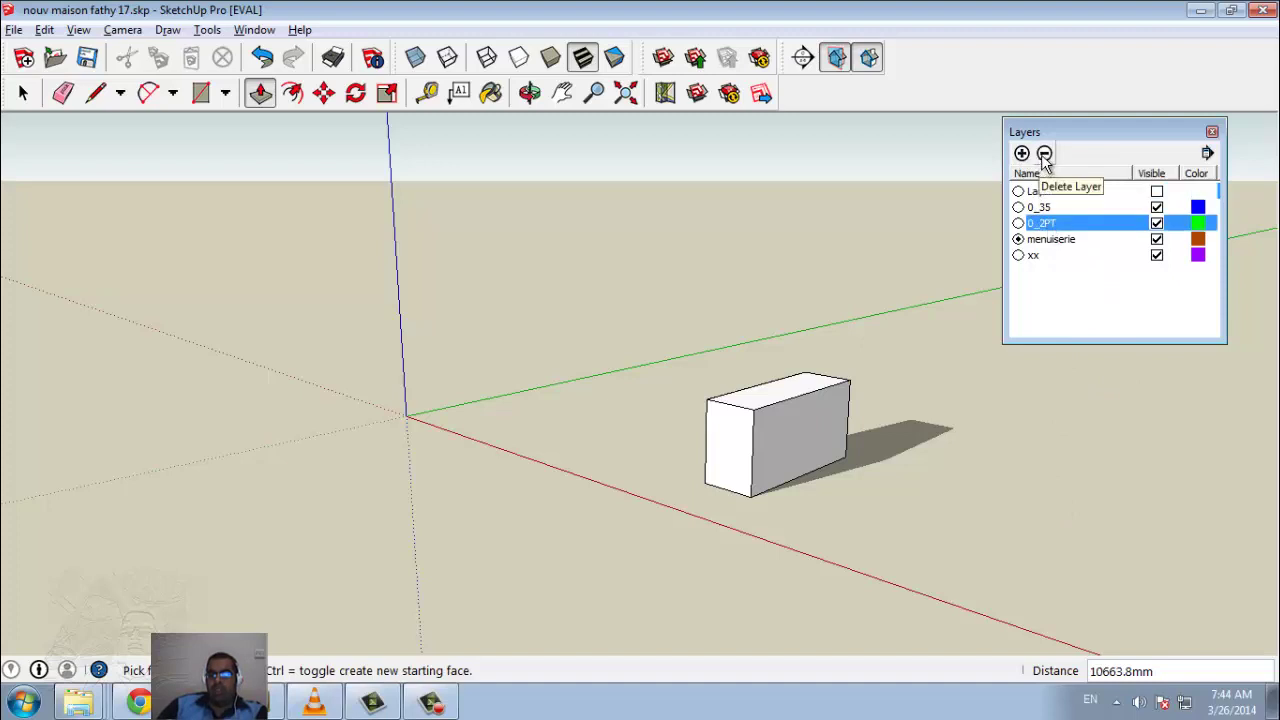
left_click(1044, 154)
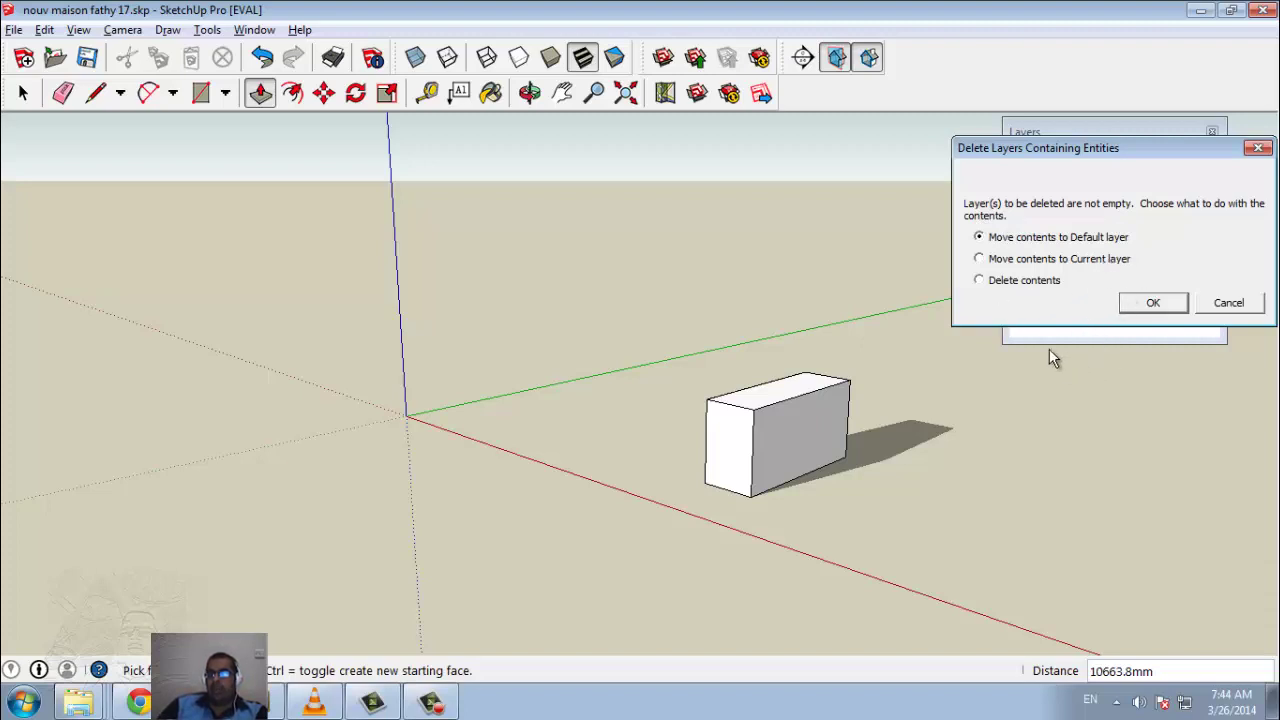
left_click(1229, 303)
Make xx the current layer and turn Layer0 visible so the house and middle box reappear.
left_click(1045, 256)
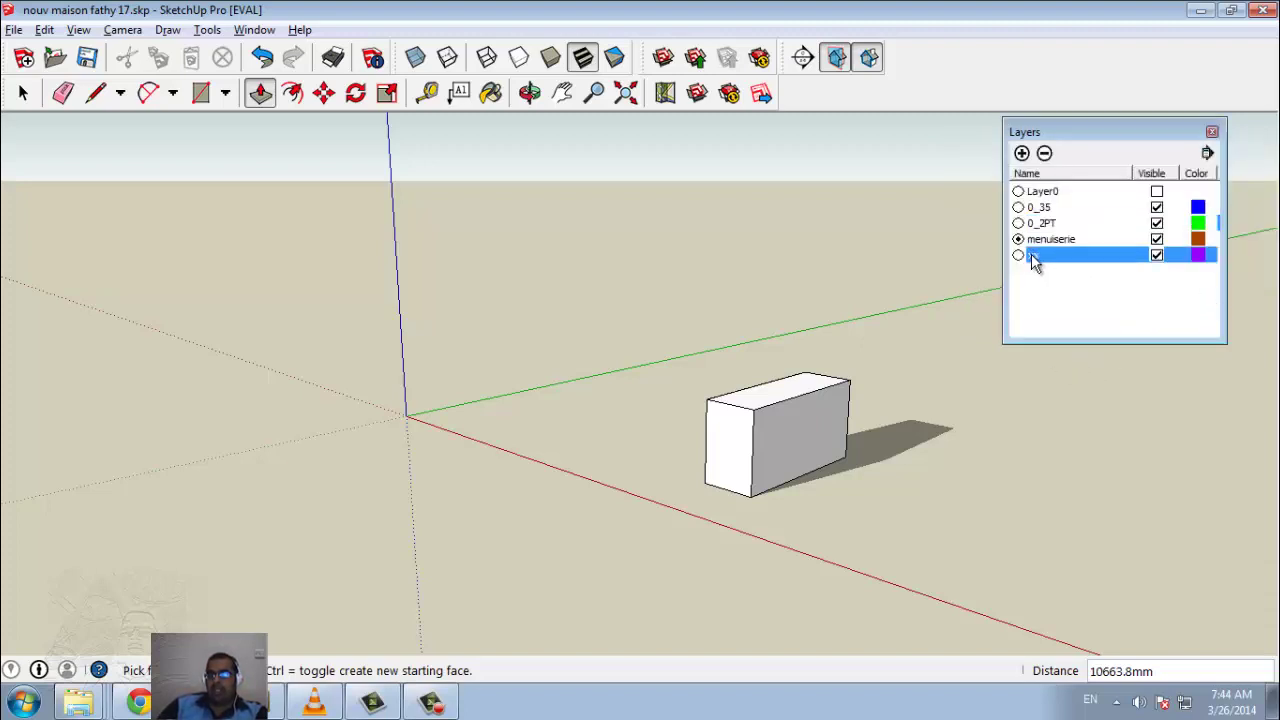
type("xx")
left_click(1018, 256)
left_click(1157, 191)
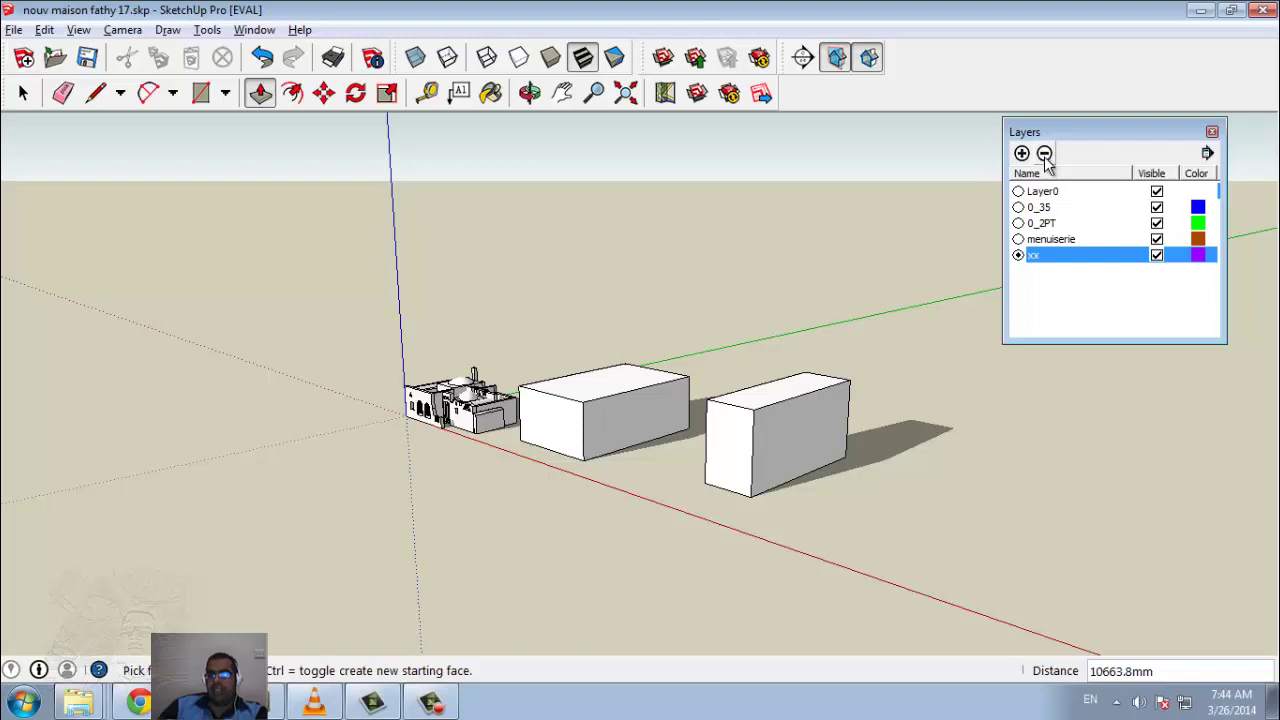
Delete the xx layer, moving its box to the default layer.
left_click(1044, 154)
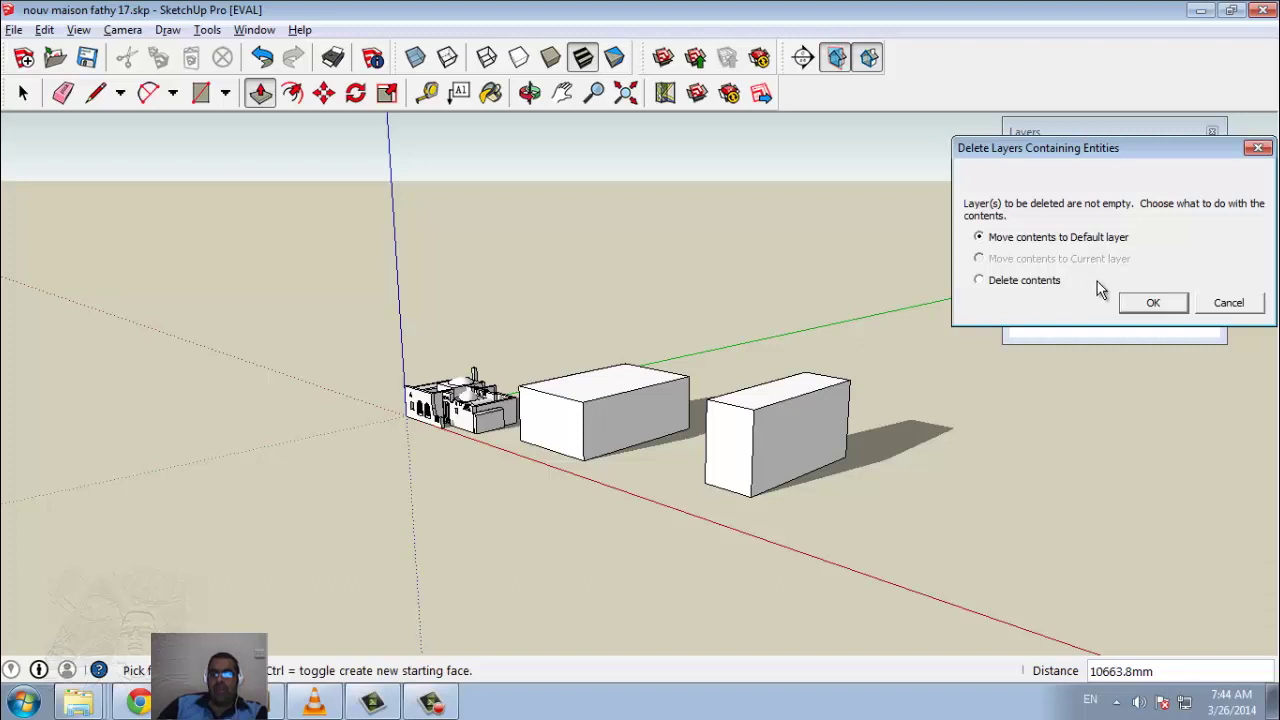
left_click(1138, 307)
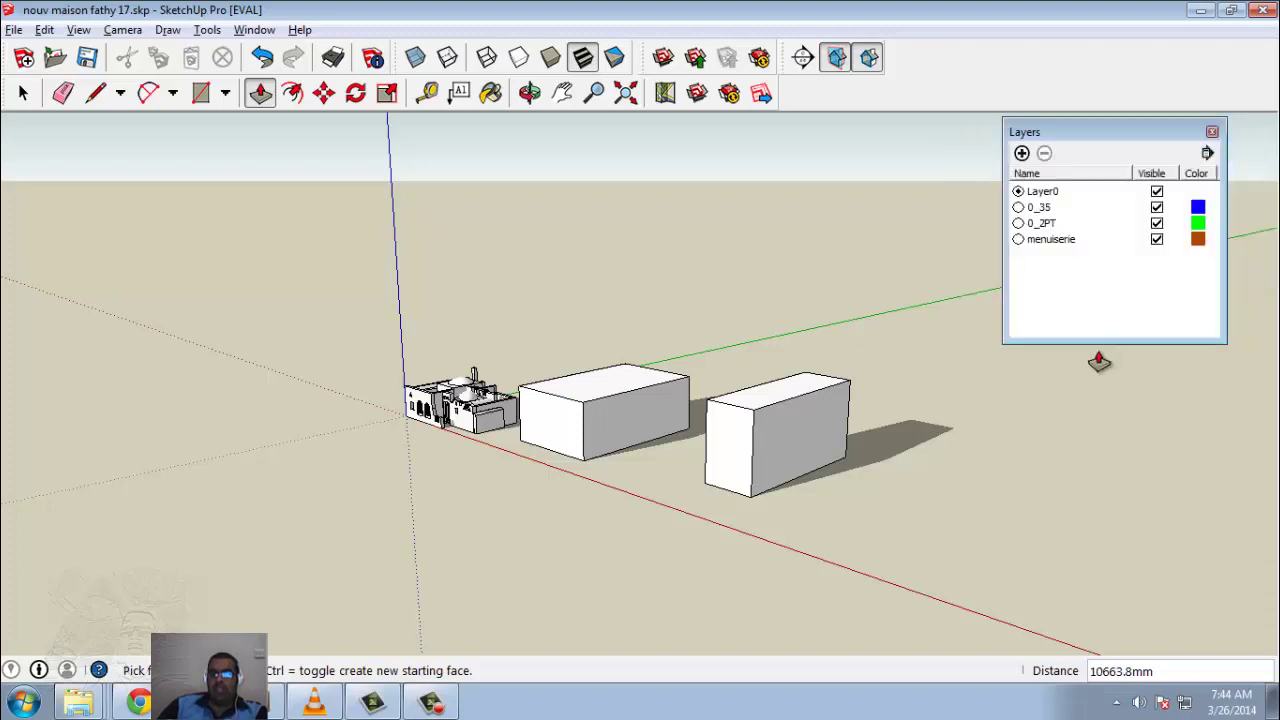
Dismiss the warning that current Layer0 can't be hidden, then make 0_2PT the current layer.
left_click(1158, 196)
left_click(1157, 193)
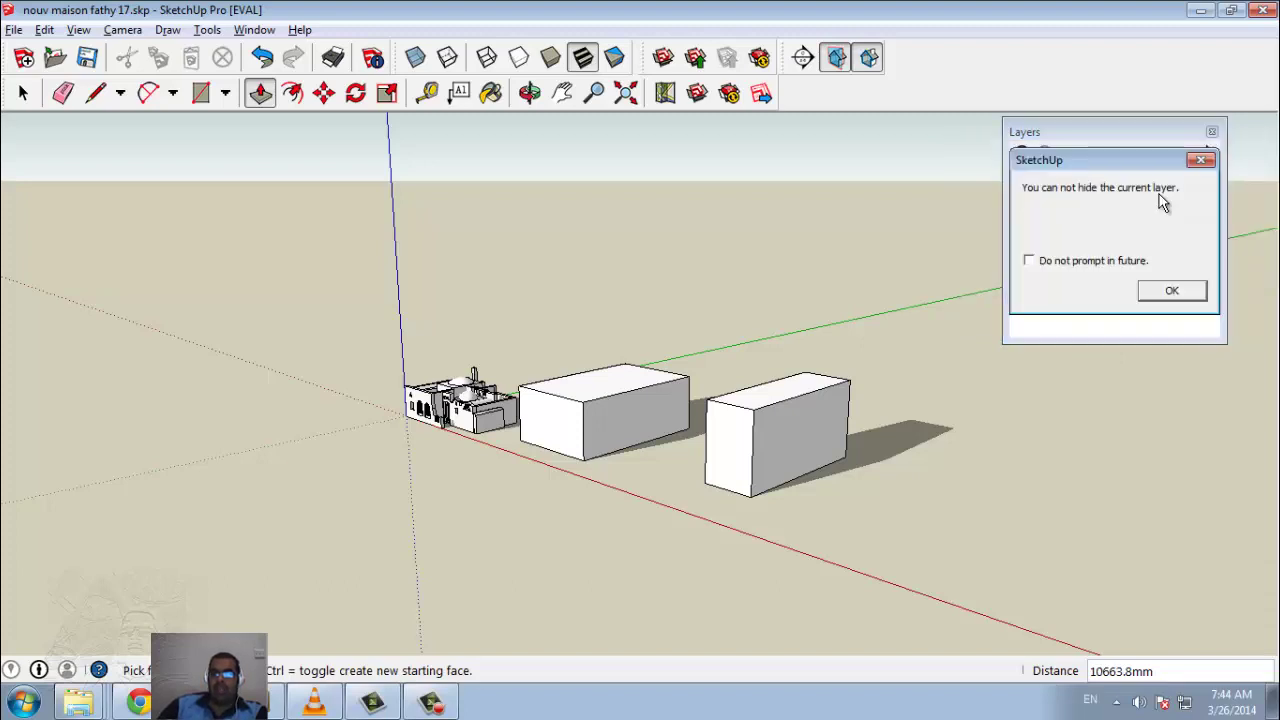
left_click(1162, 291)
left_click(1019, 223)
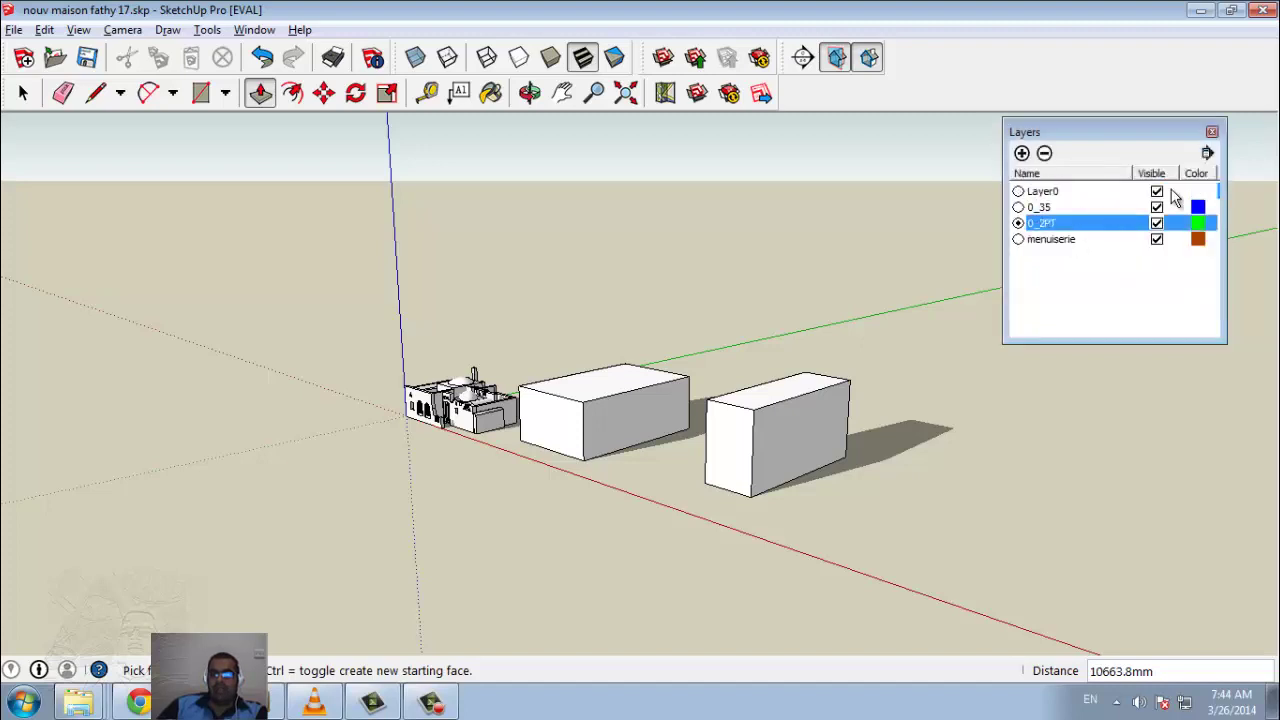
left_click(1157, 191)
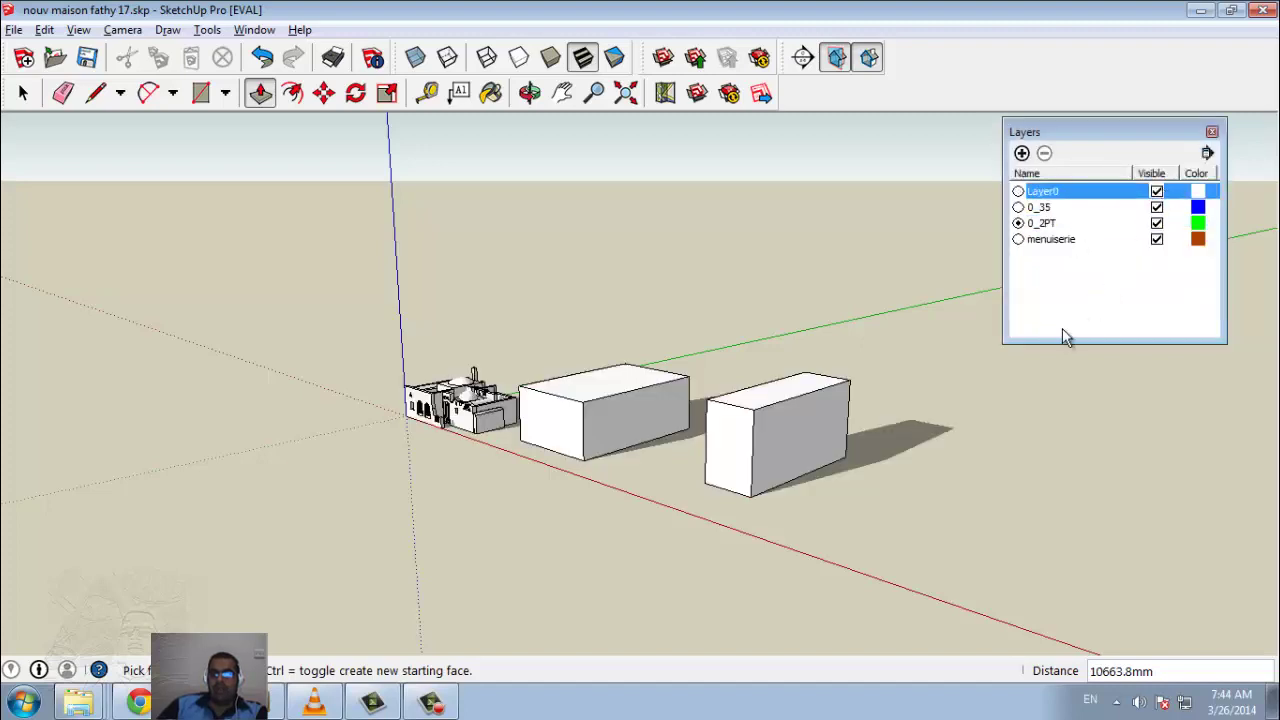